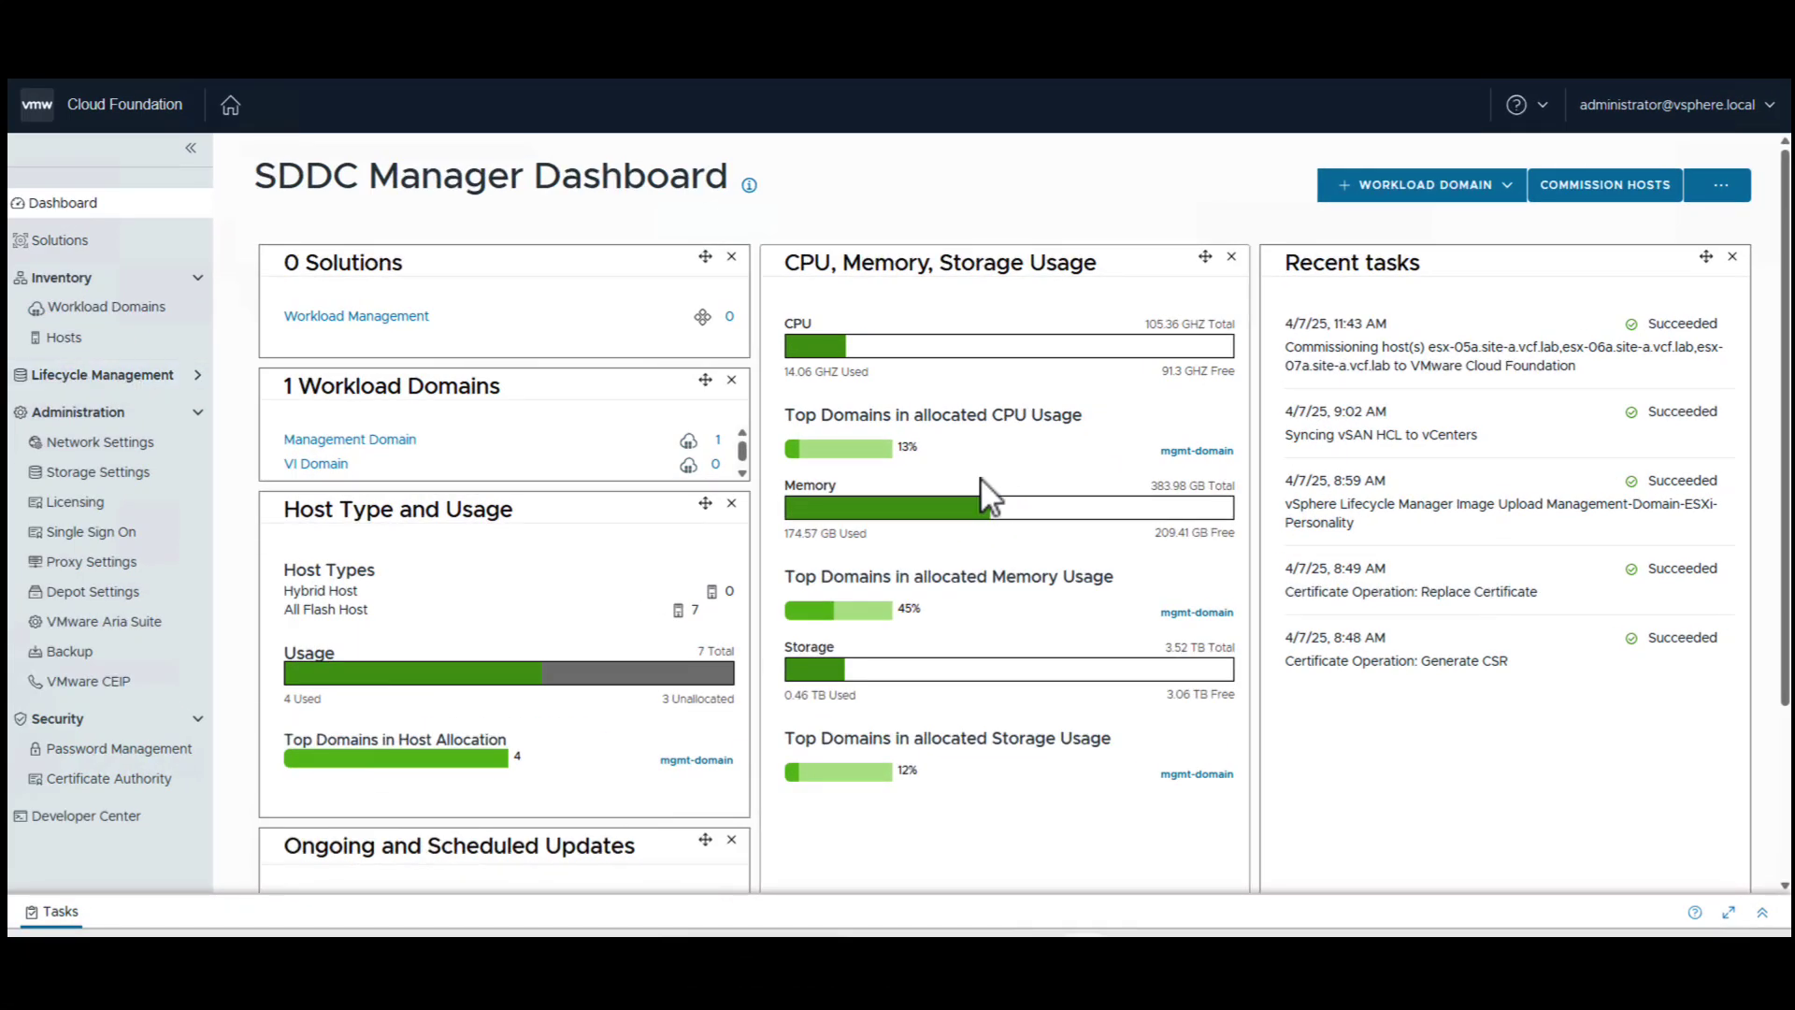
Start a new VI workload domain wizard using vSAN storage.
left_click(138, 324)
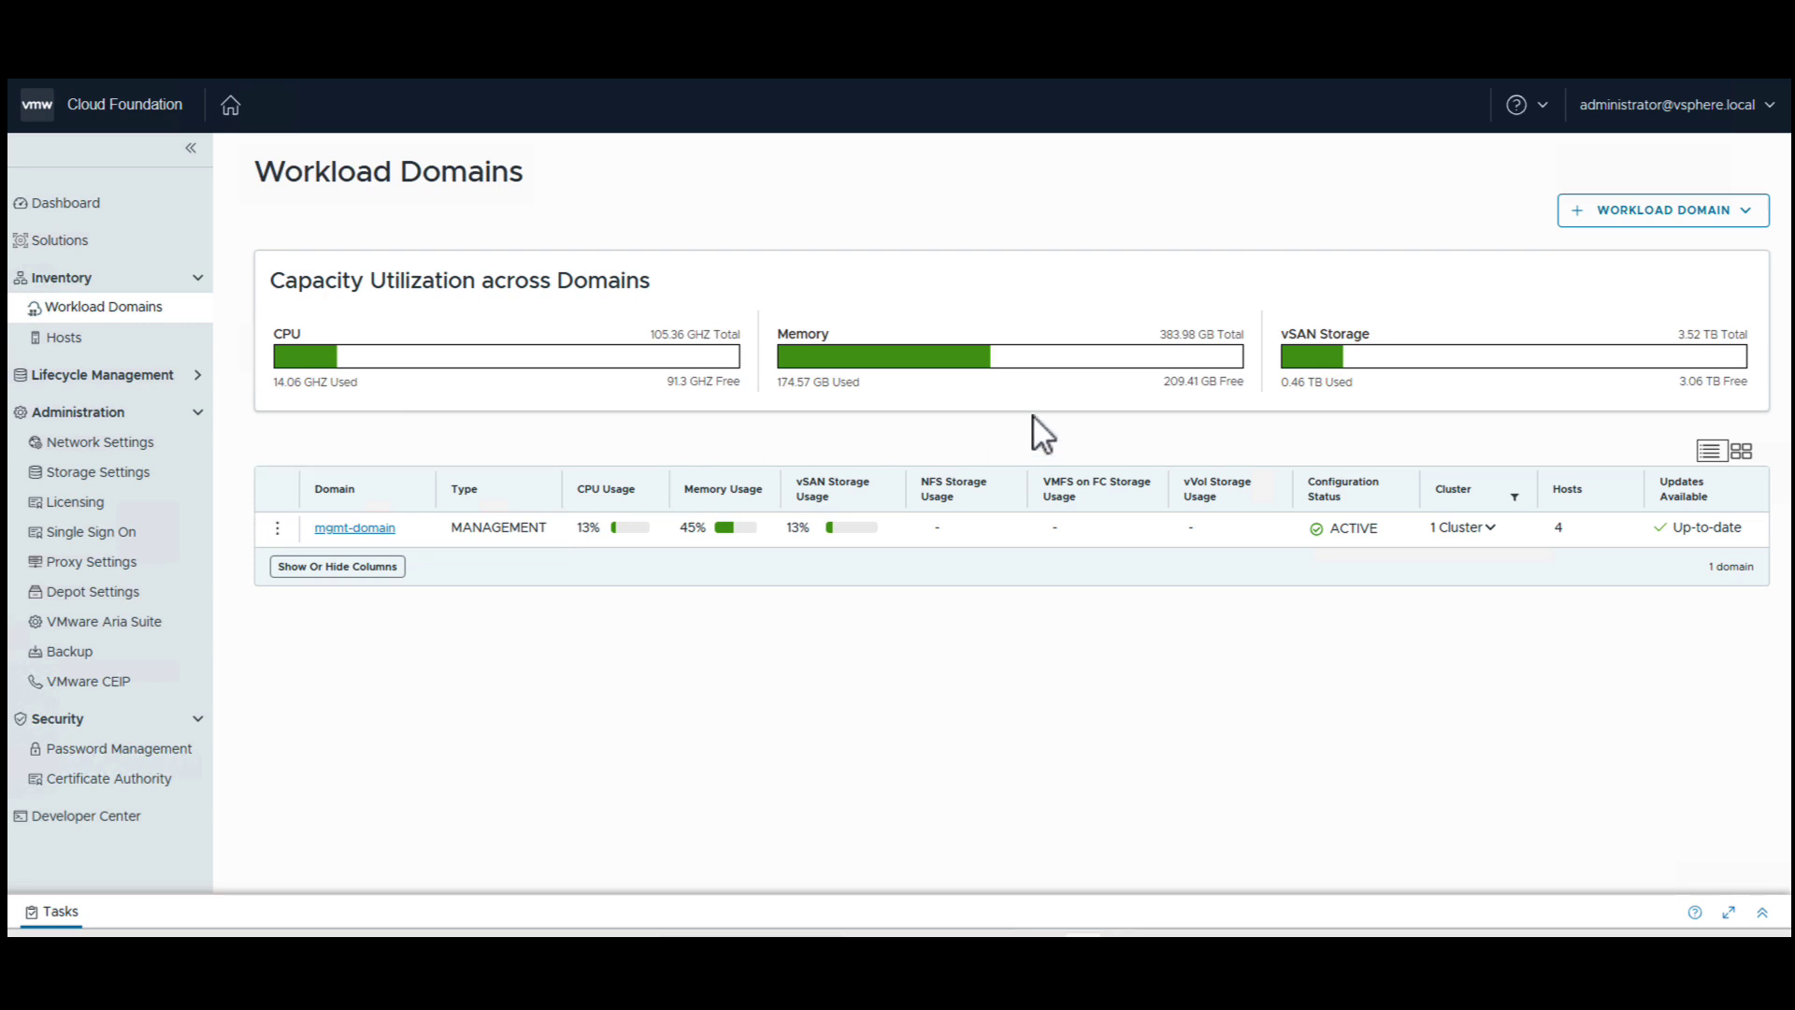
left_click(1661, 215)
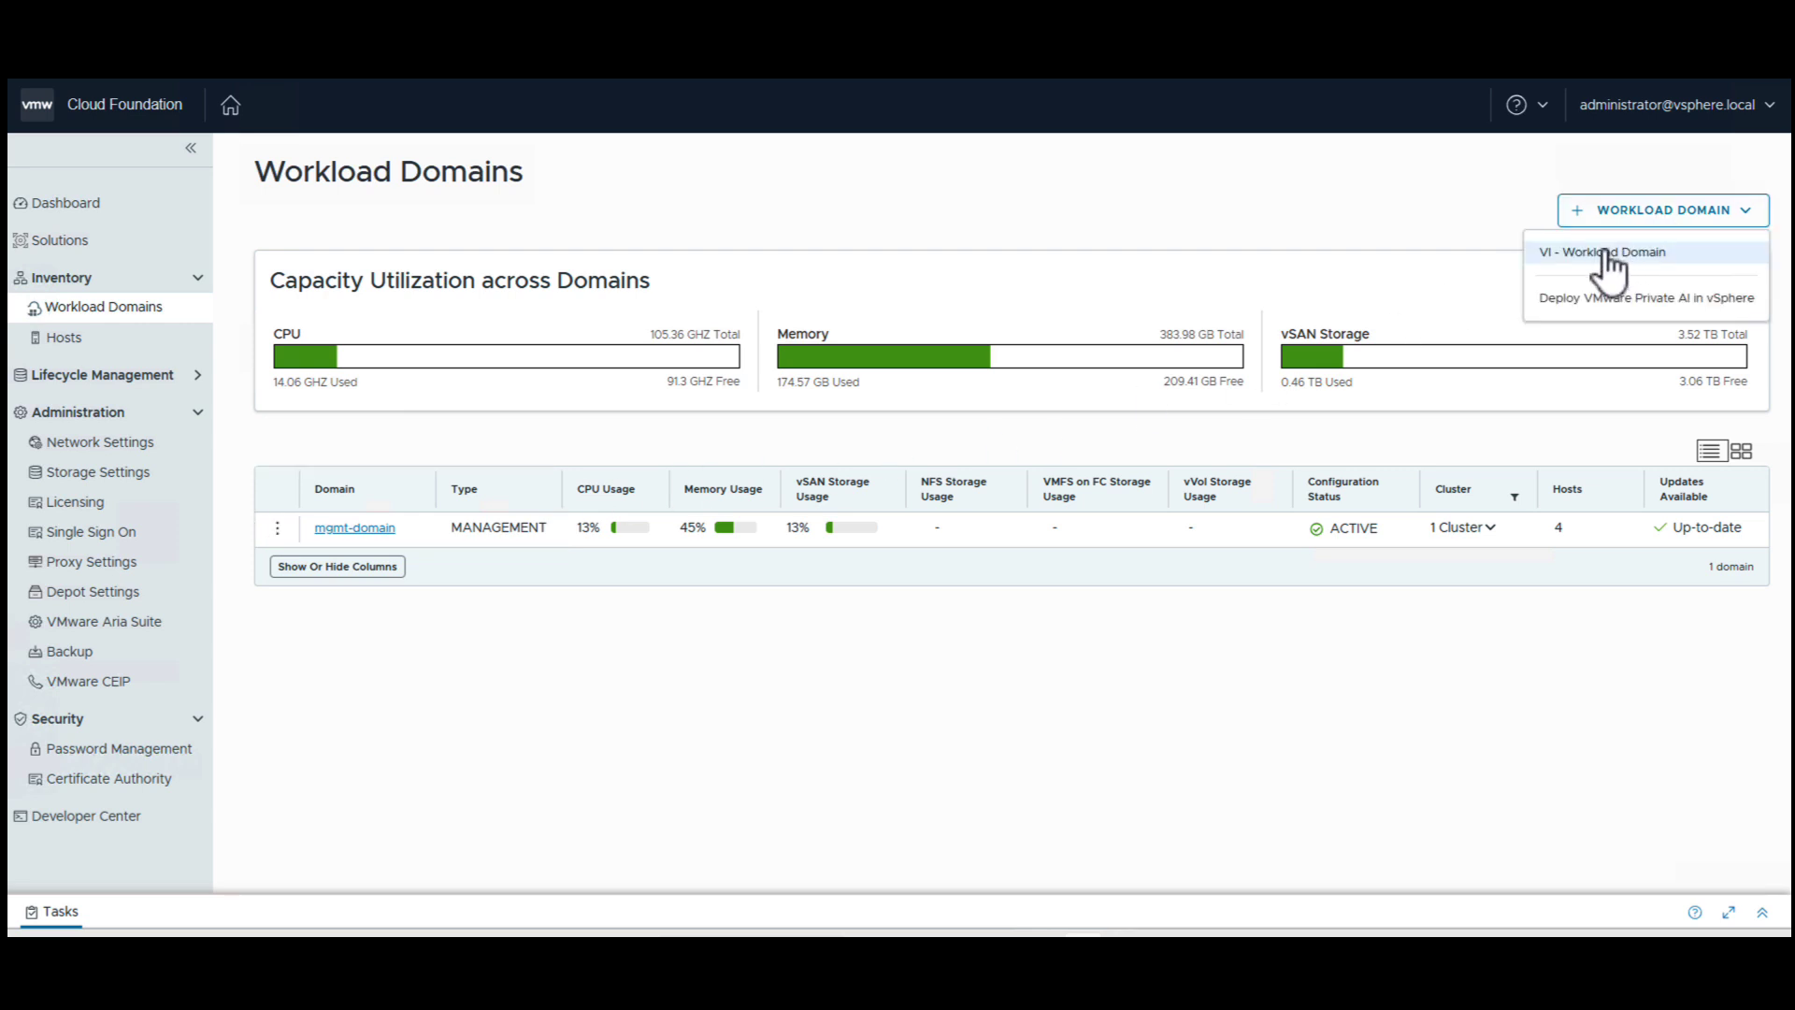
left_click(1606, 252)
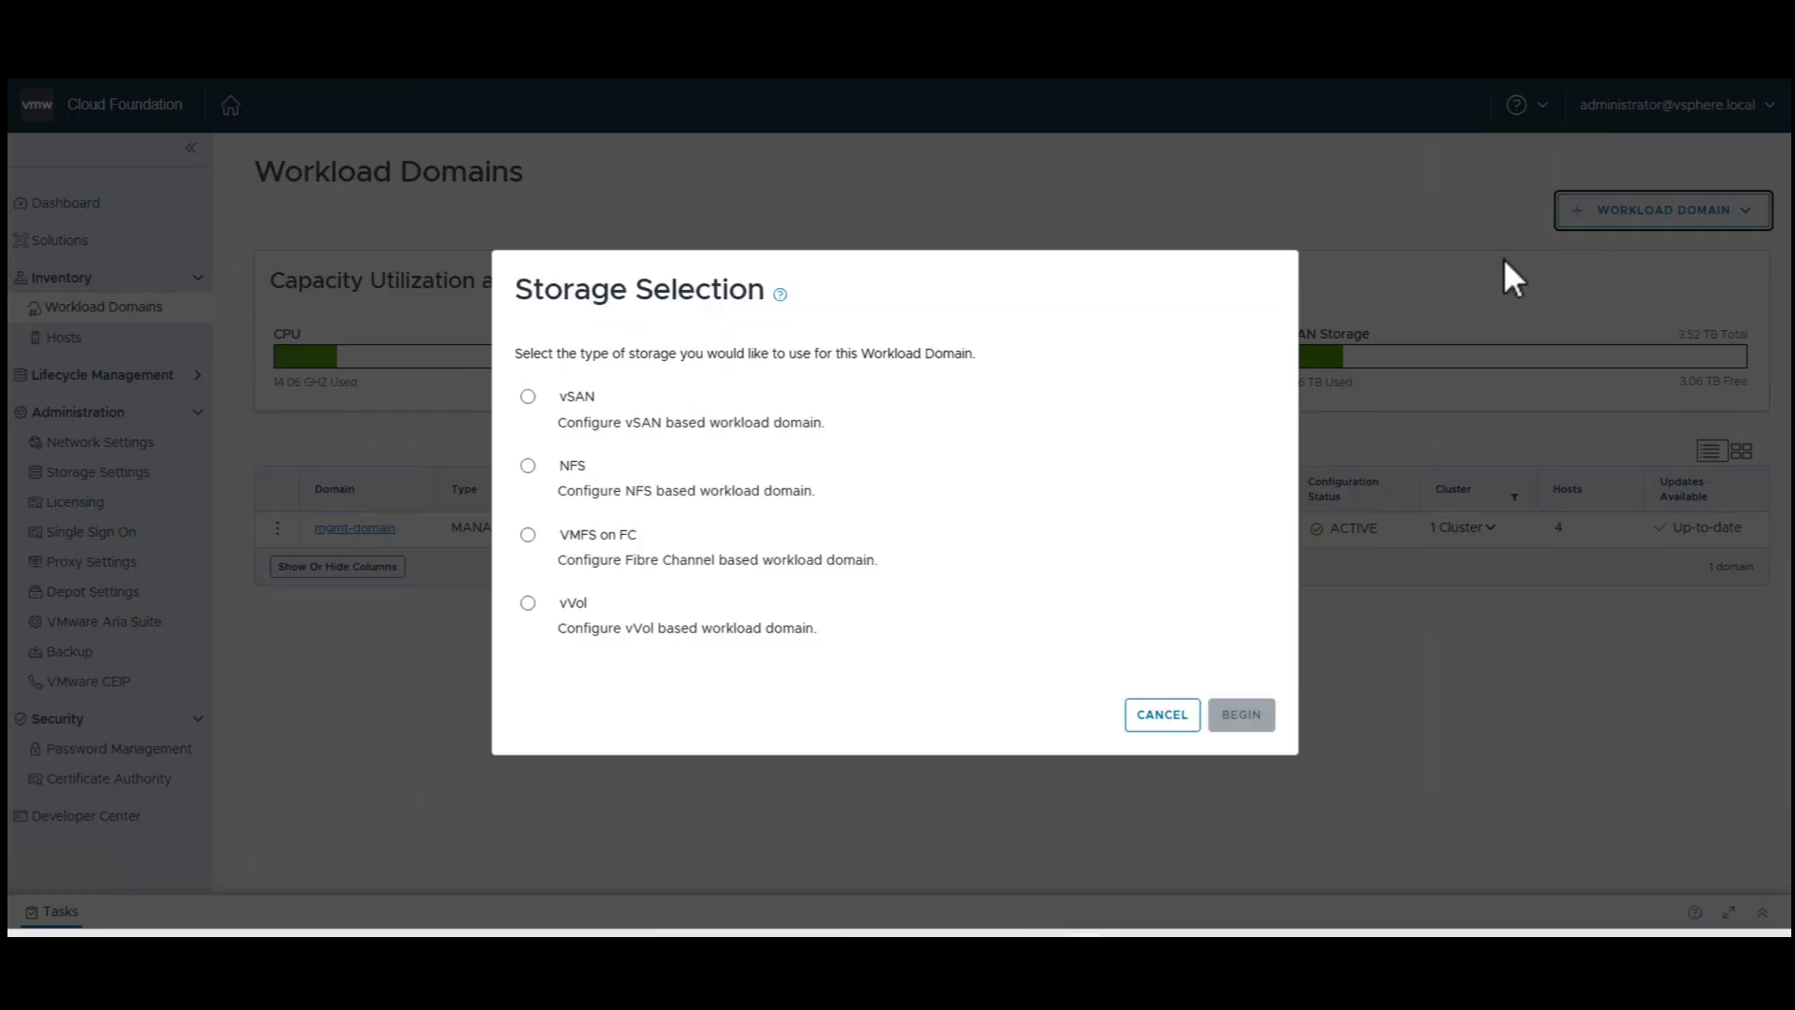
left_click(528, 398)
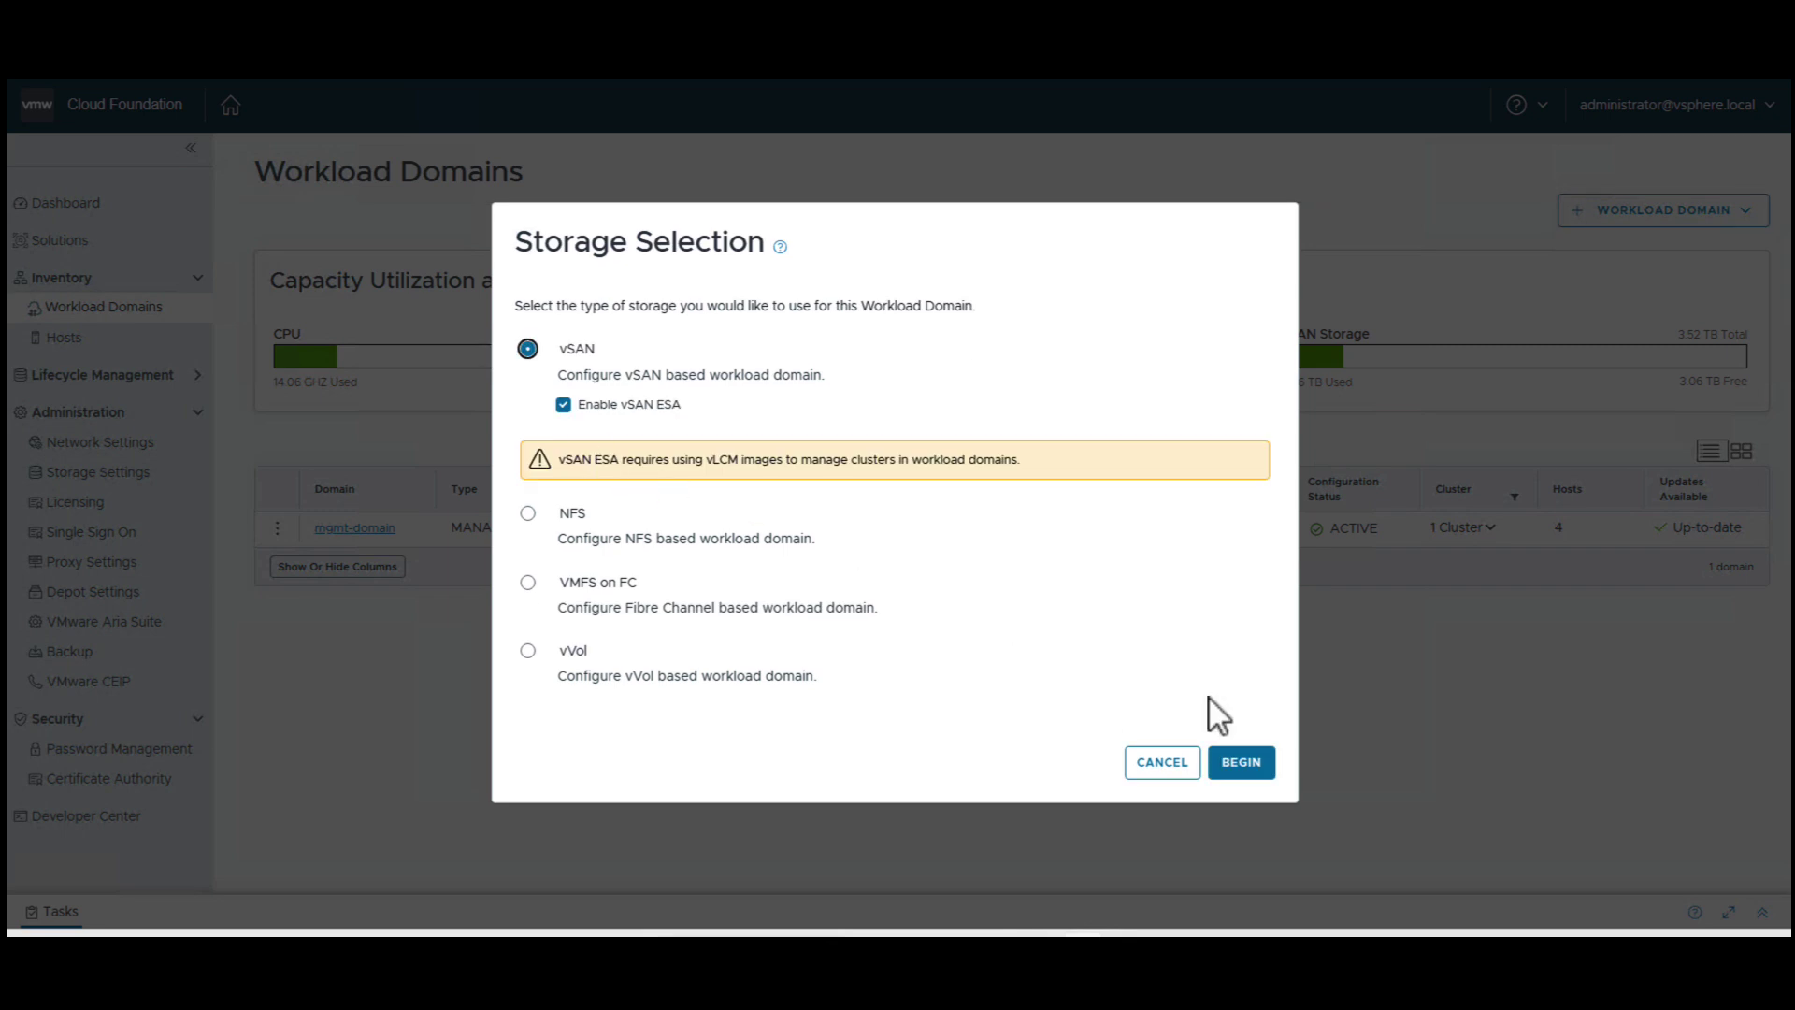
left_click(1243, 763)
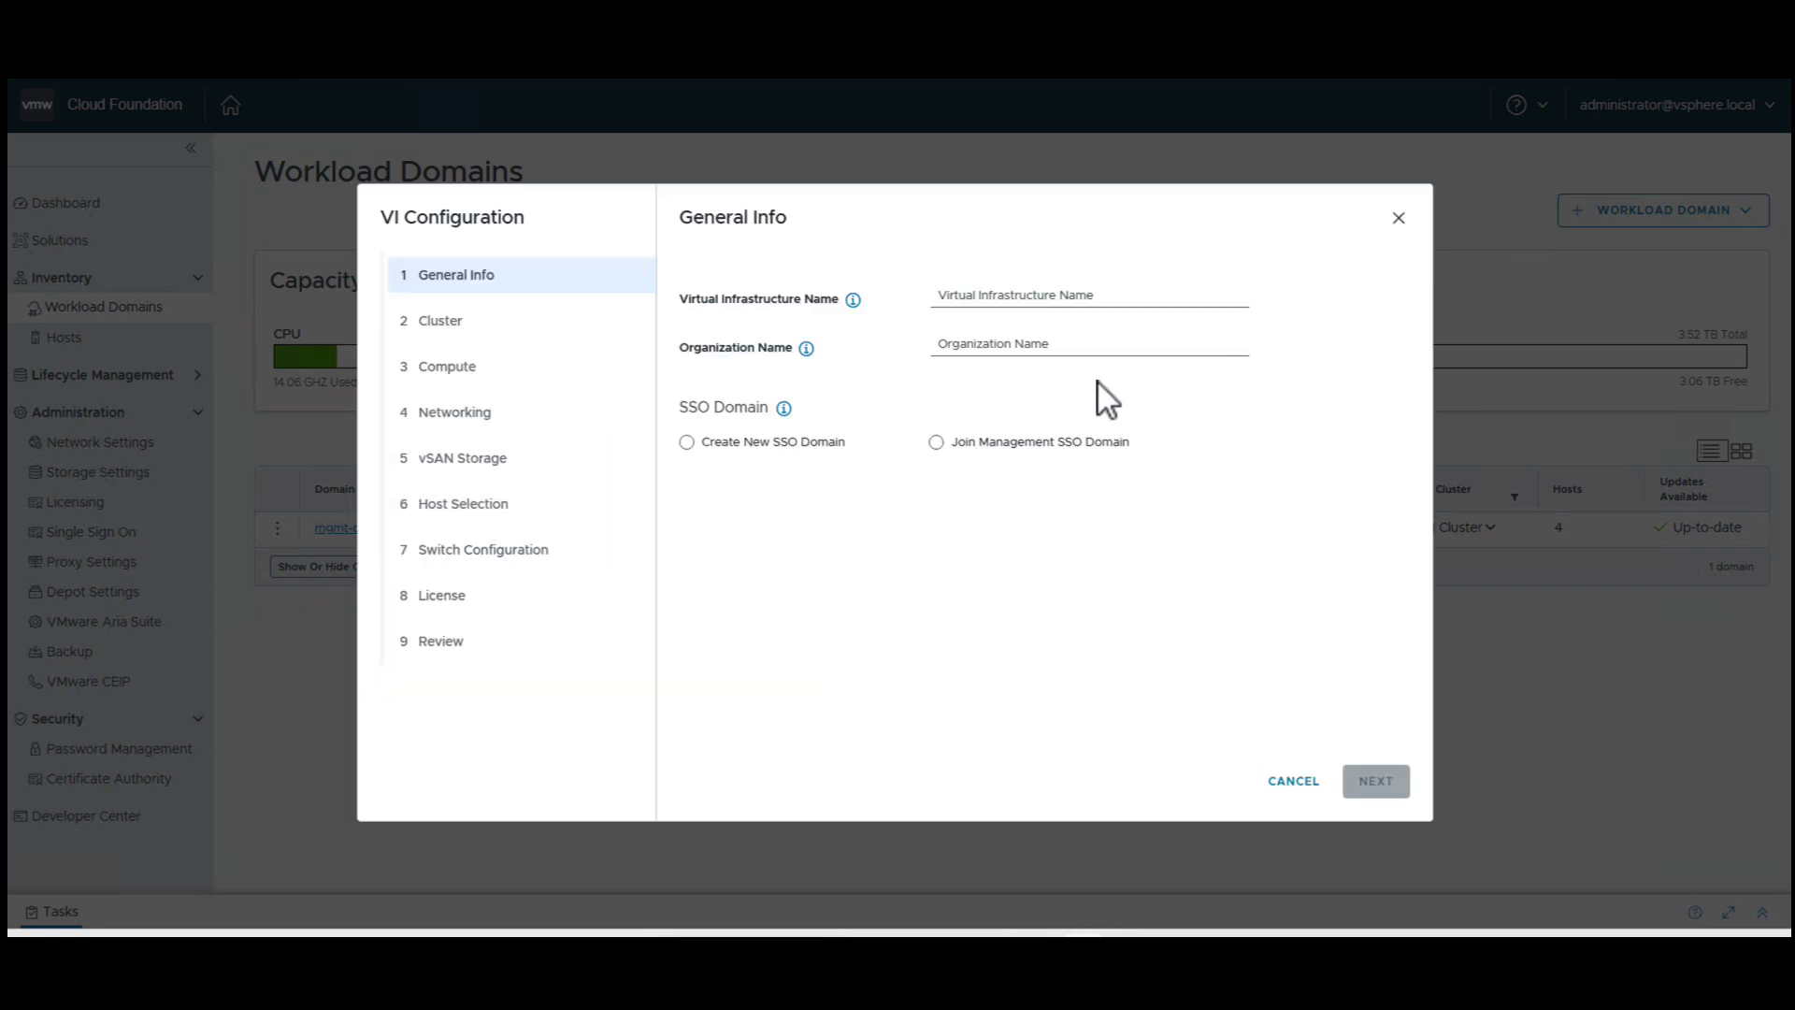
Name the domain edge-site-1, set organization acme-corp, and join the management SSO domain.
left_click(1077, 299)
type("edge-site-1")
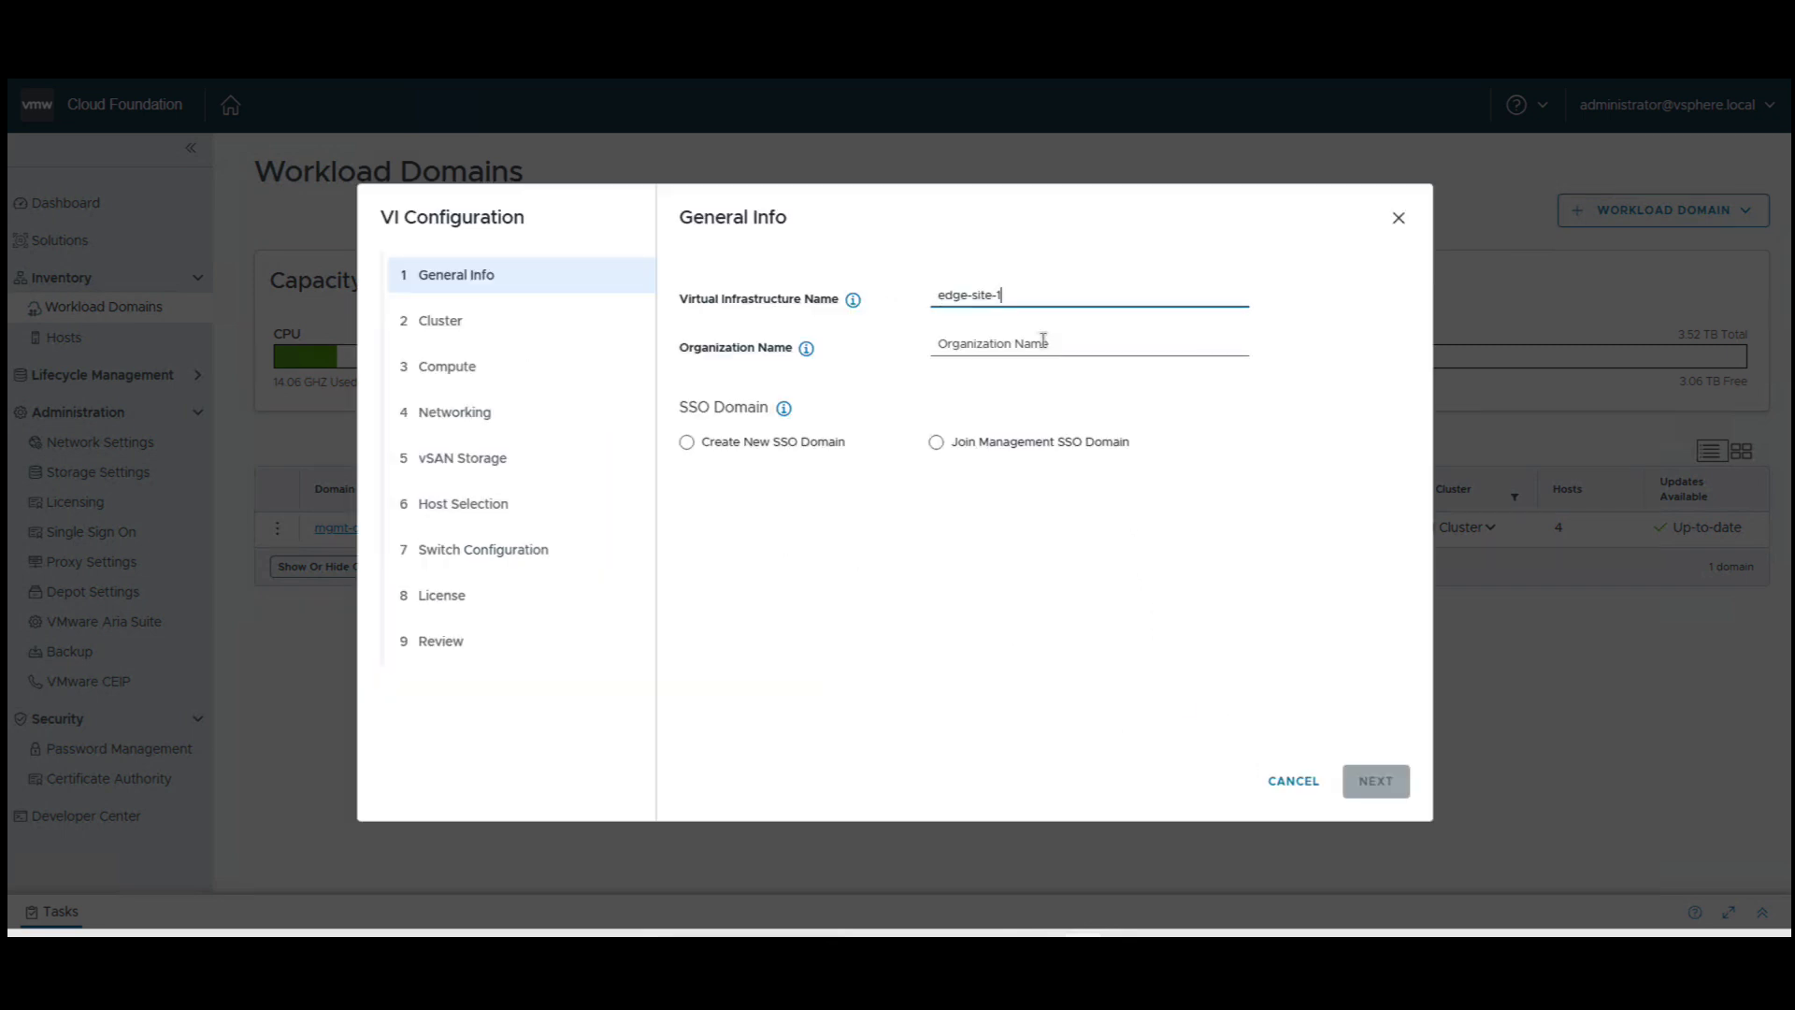
left_click(1043, 343)
type("acme-corp")
left_click(936, 443)
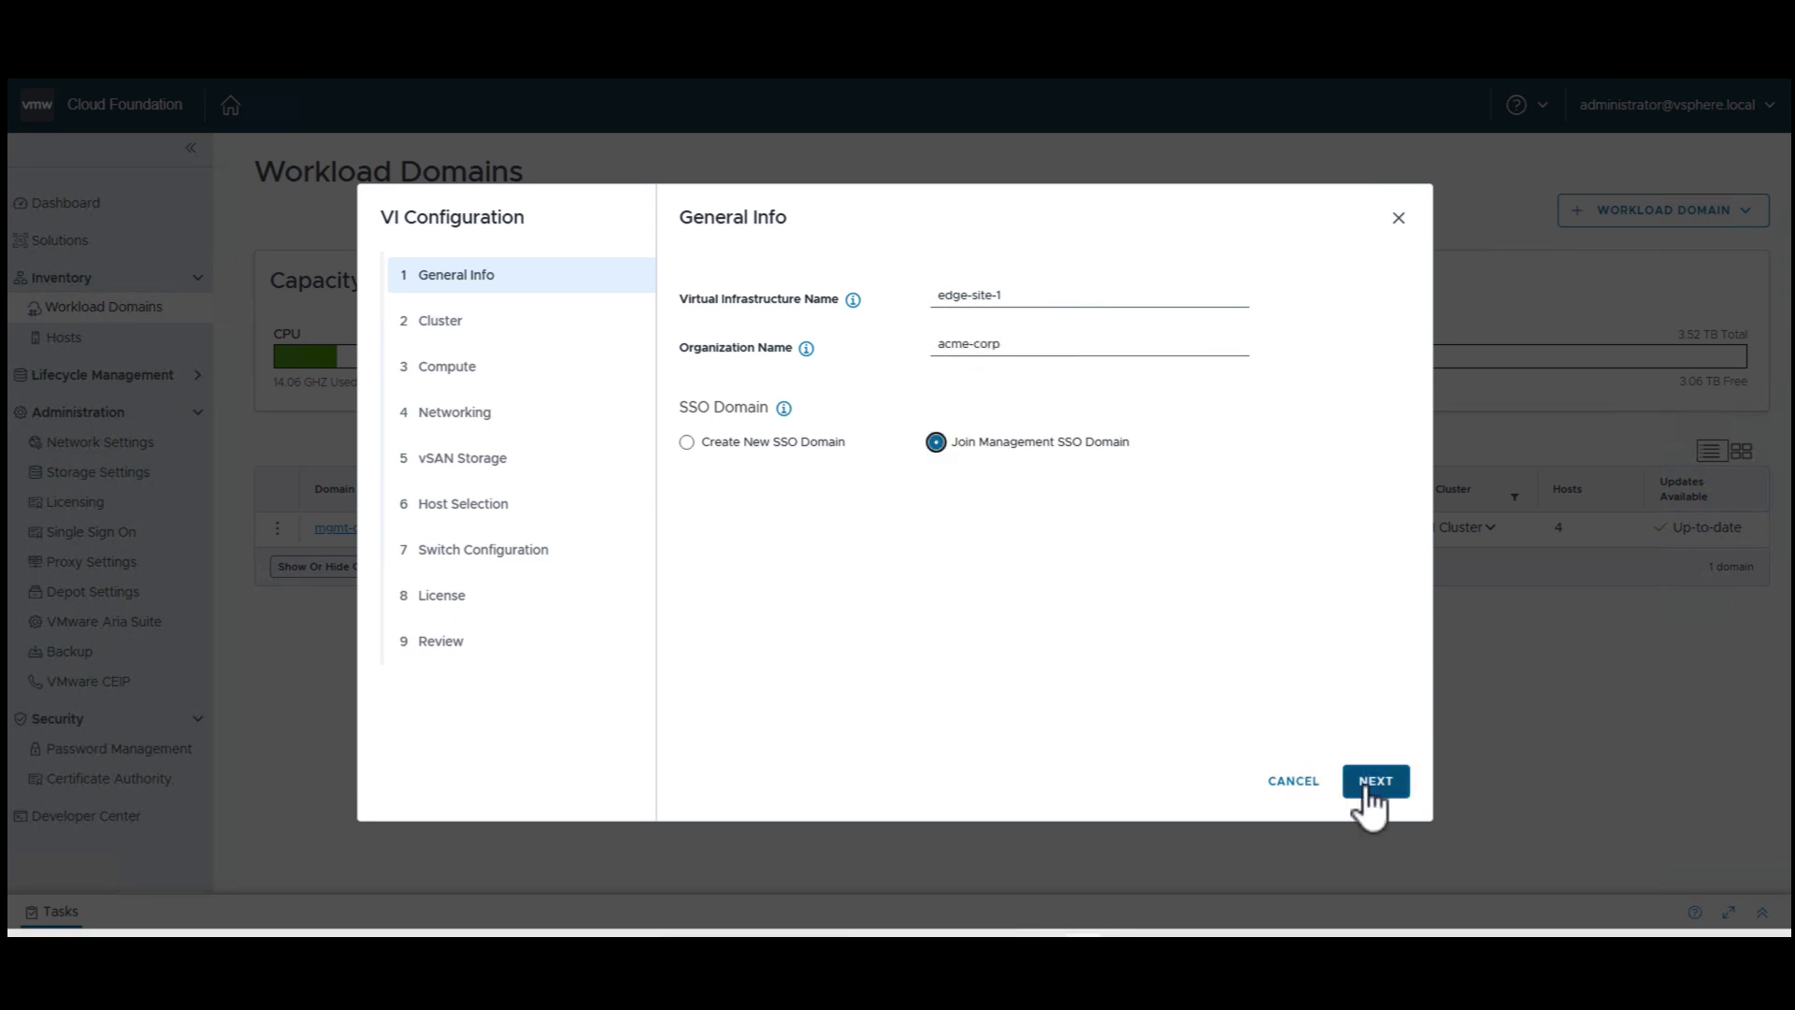
Name the cluster edge-cluster-01 and use the Management-Domain-ESXi-Personality image.
left_click(1368, 786)
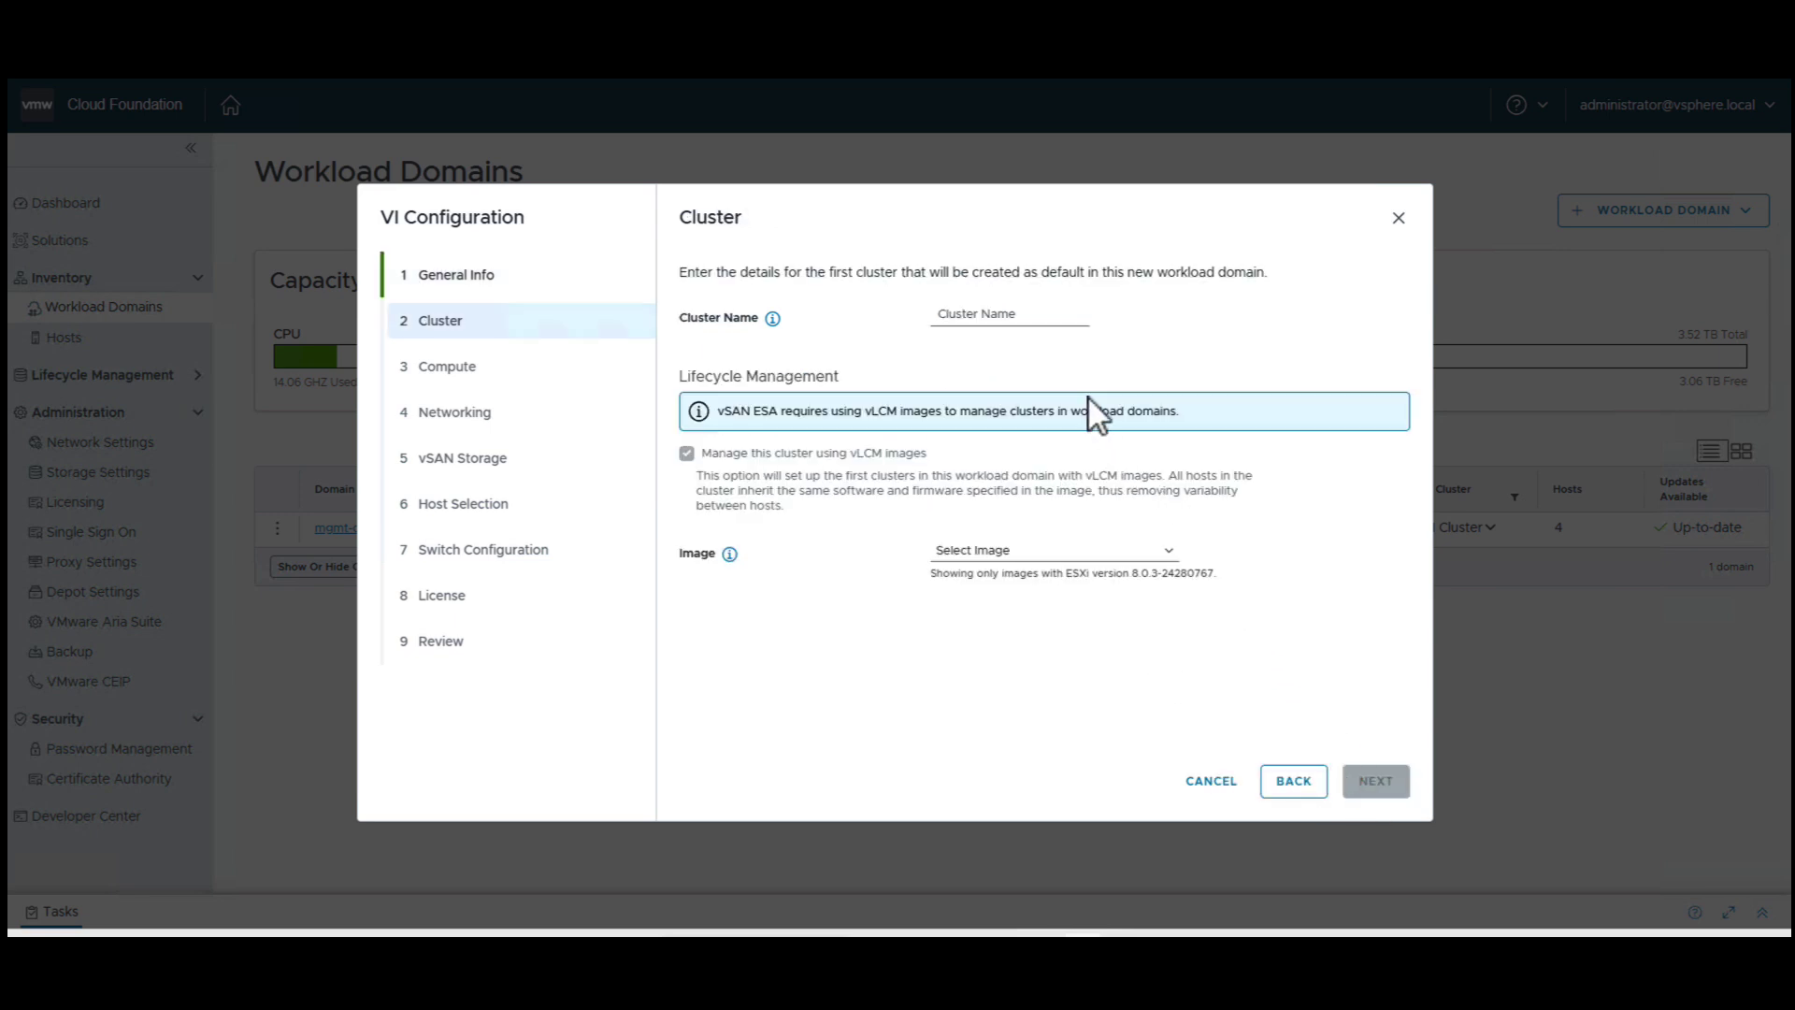
left_click(1027, 319)
type("edge-cluster-01")
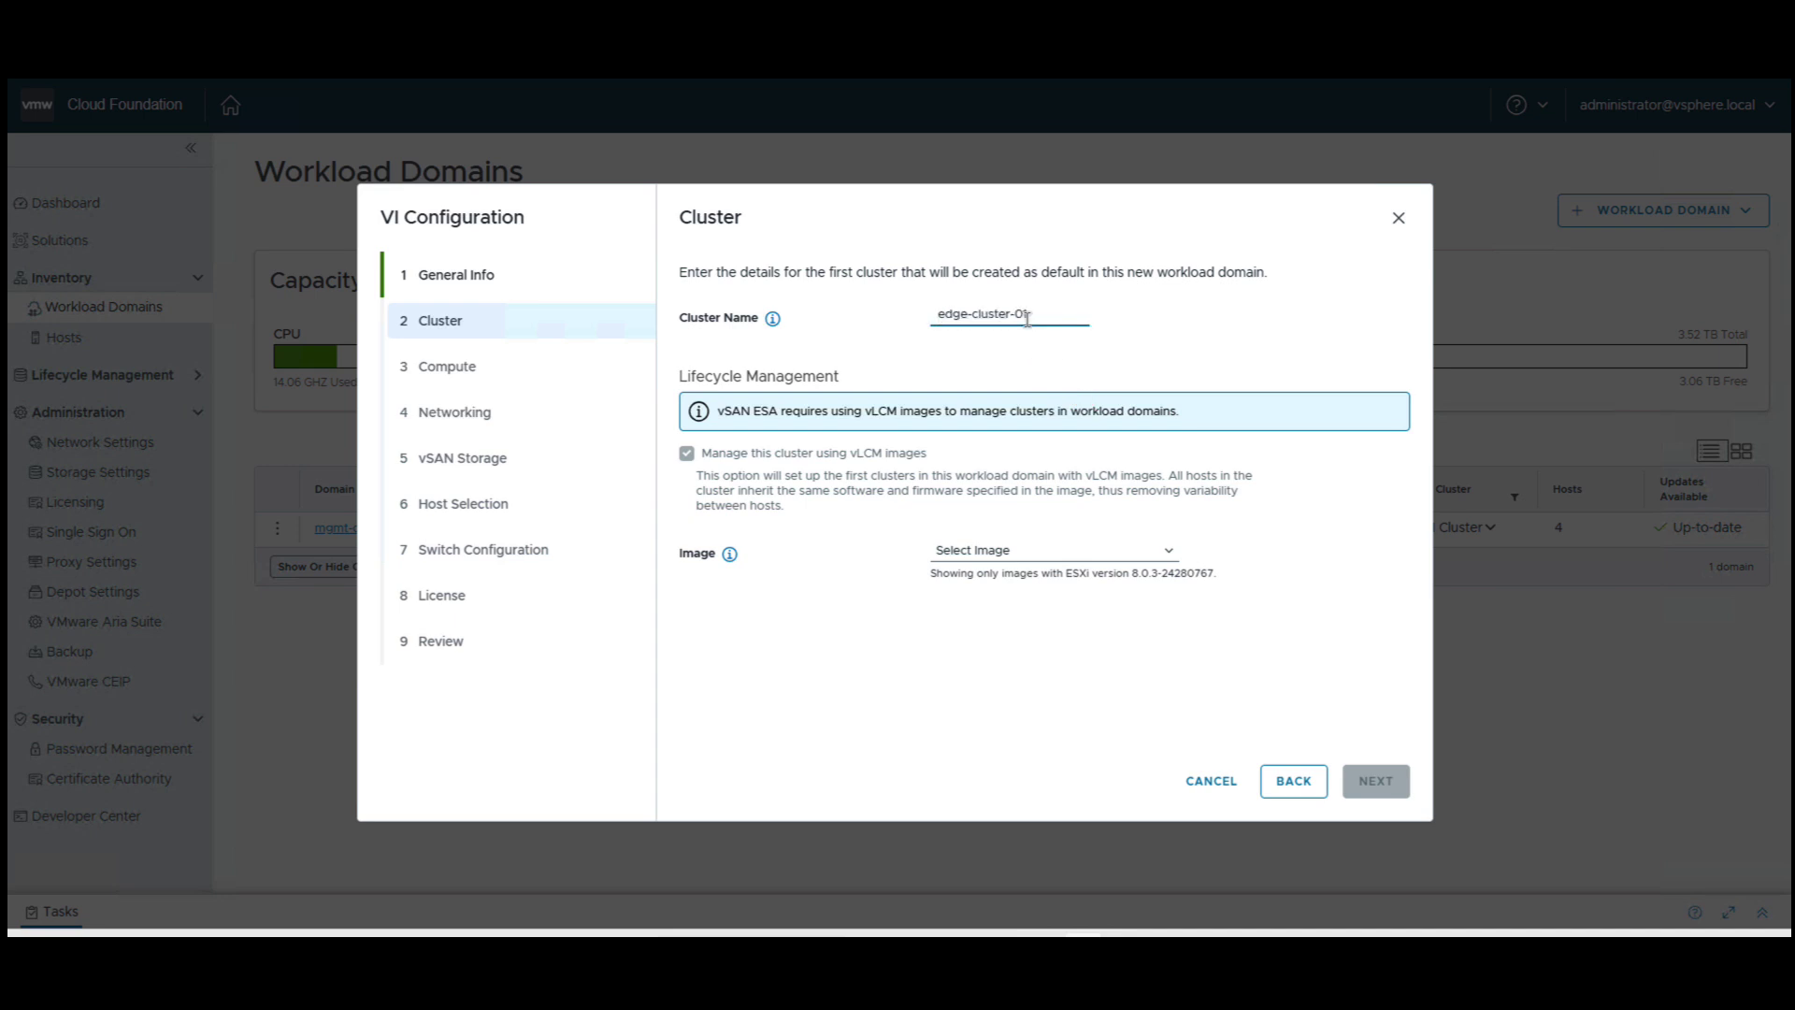
left_click(1019, 559)
left_click(1034, 603)
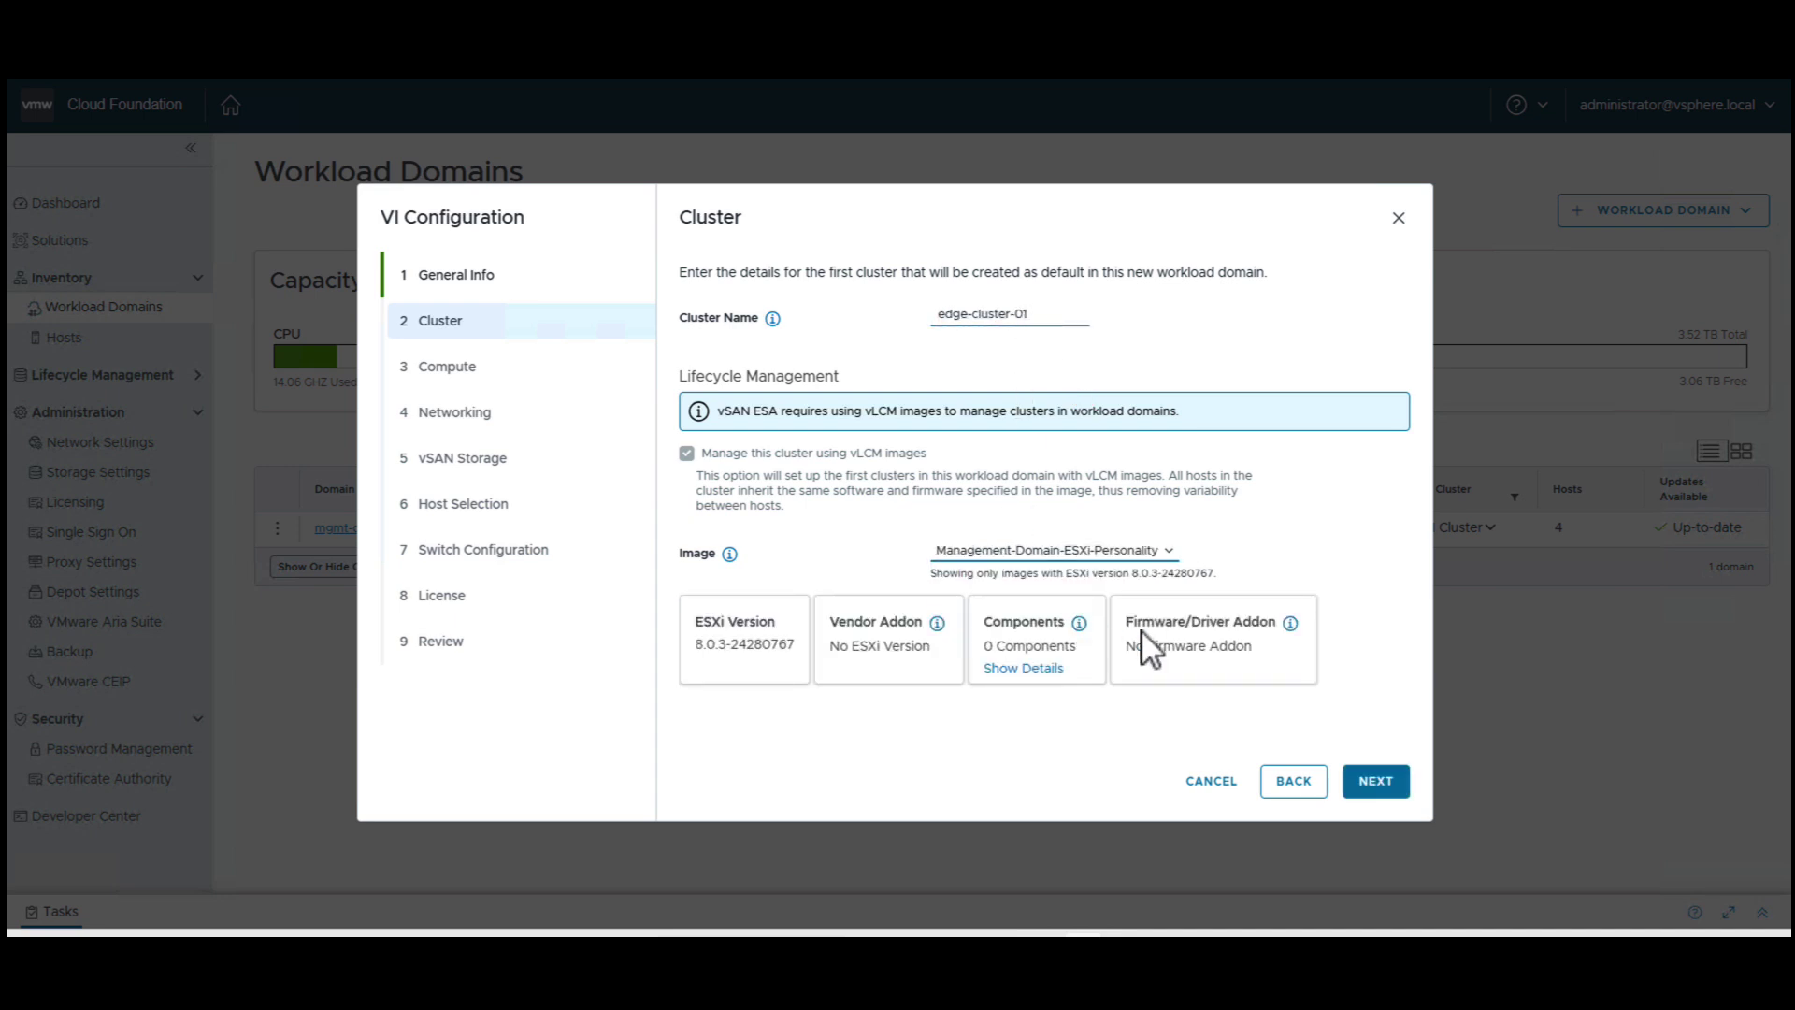
Set vCenter FQDN to vc-wld01-a.site-a.vcf.lab and enter the root password with confirmation.
left_click(1376, 783)
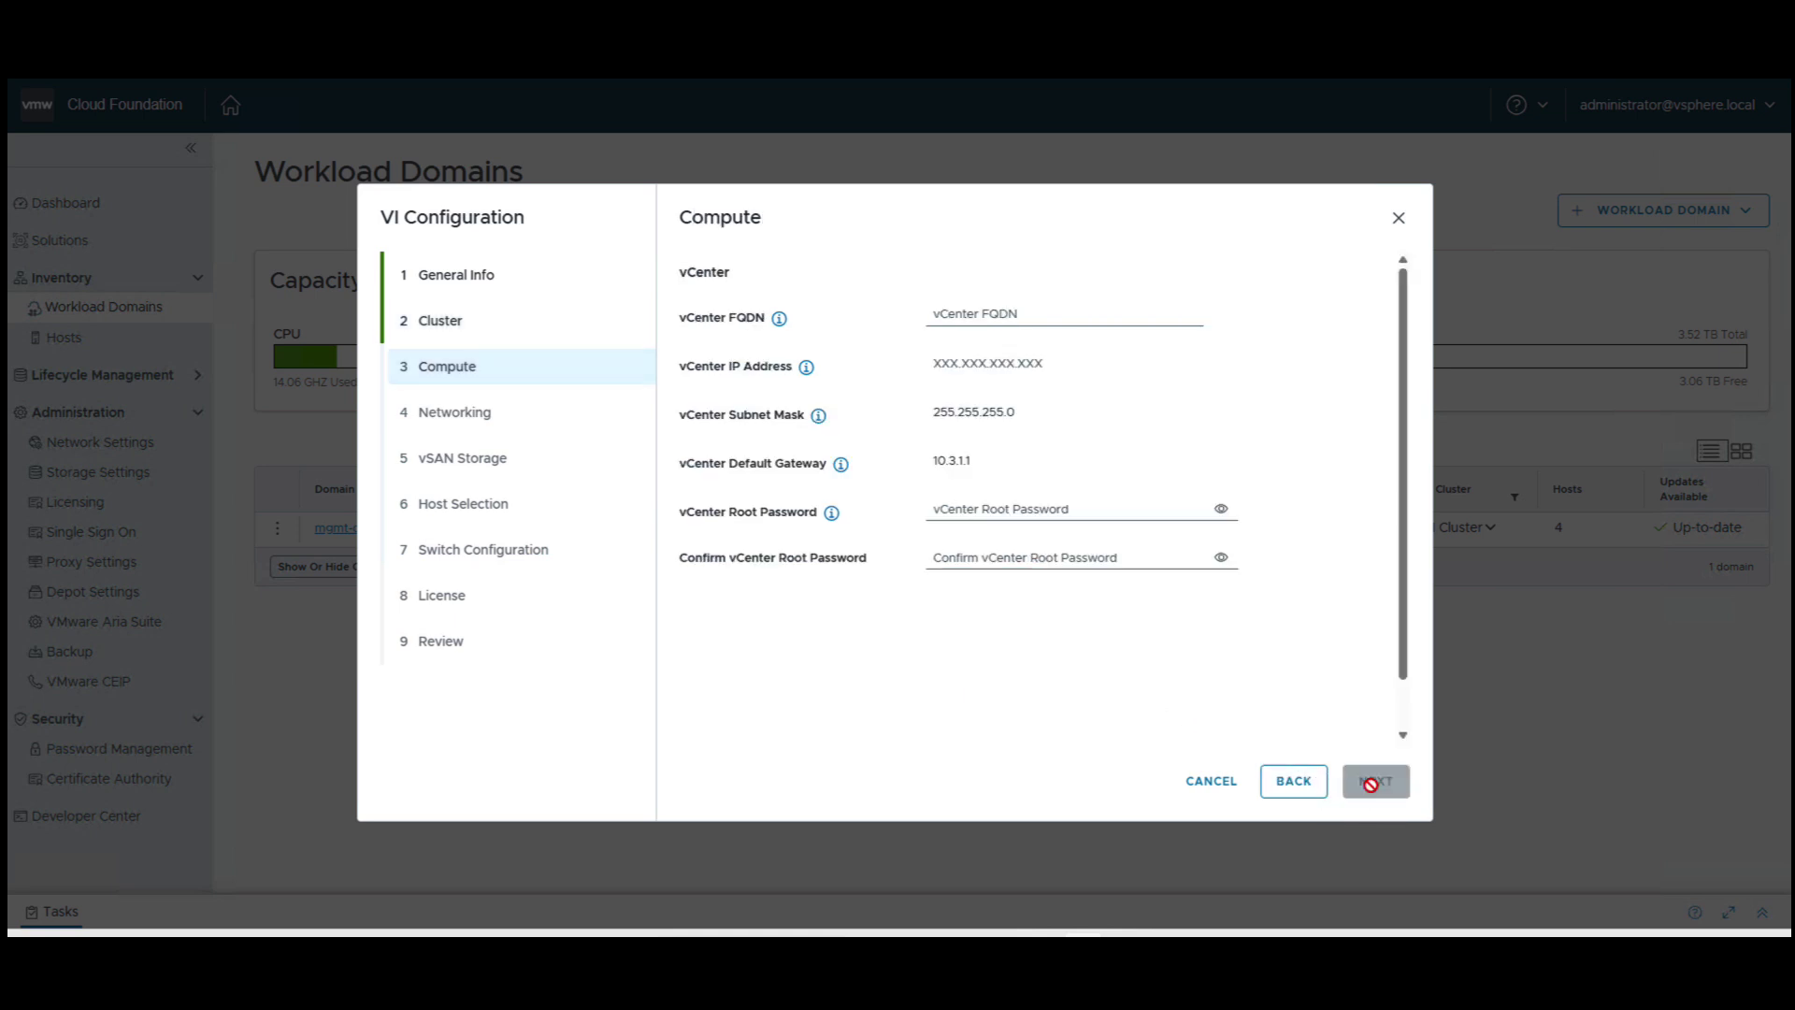
left_click(1013, 314)
left_click(1038, 358)
left_click(1046, 509)
key("ctrl+v")
left_click(1005, 561)
key("ctrl+v")
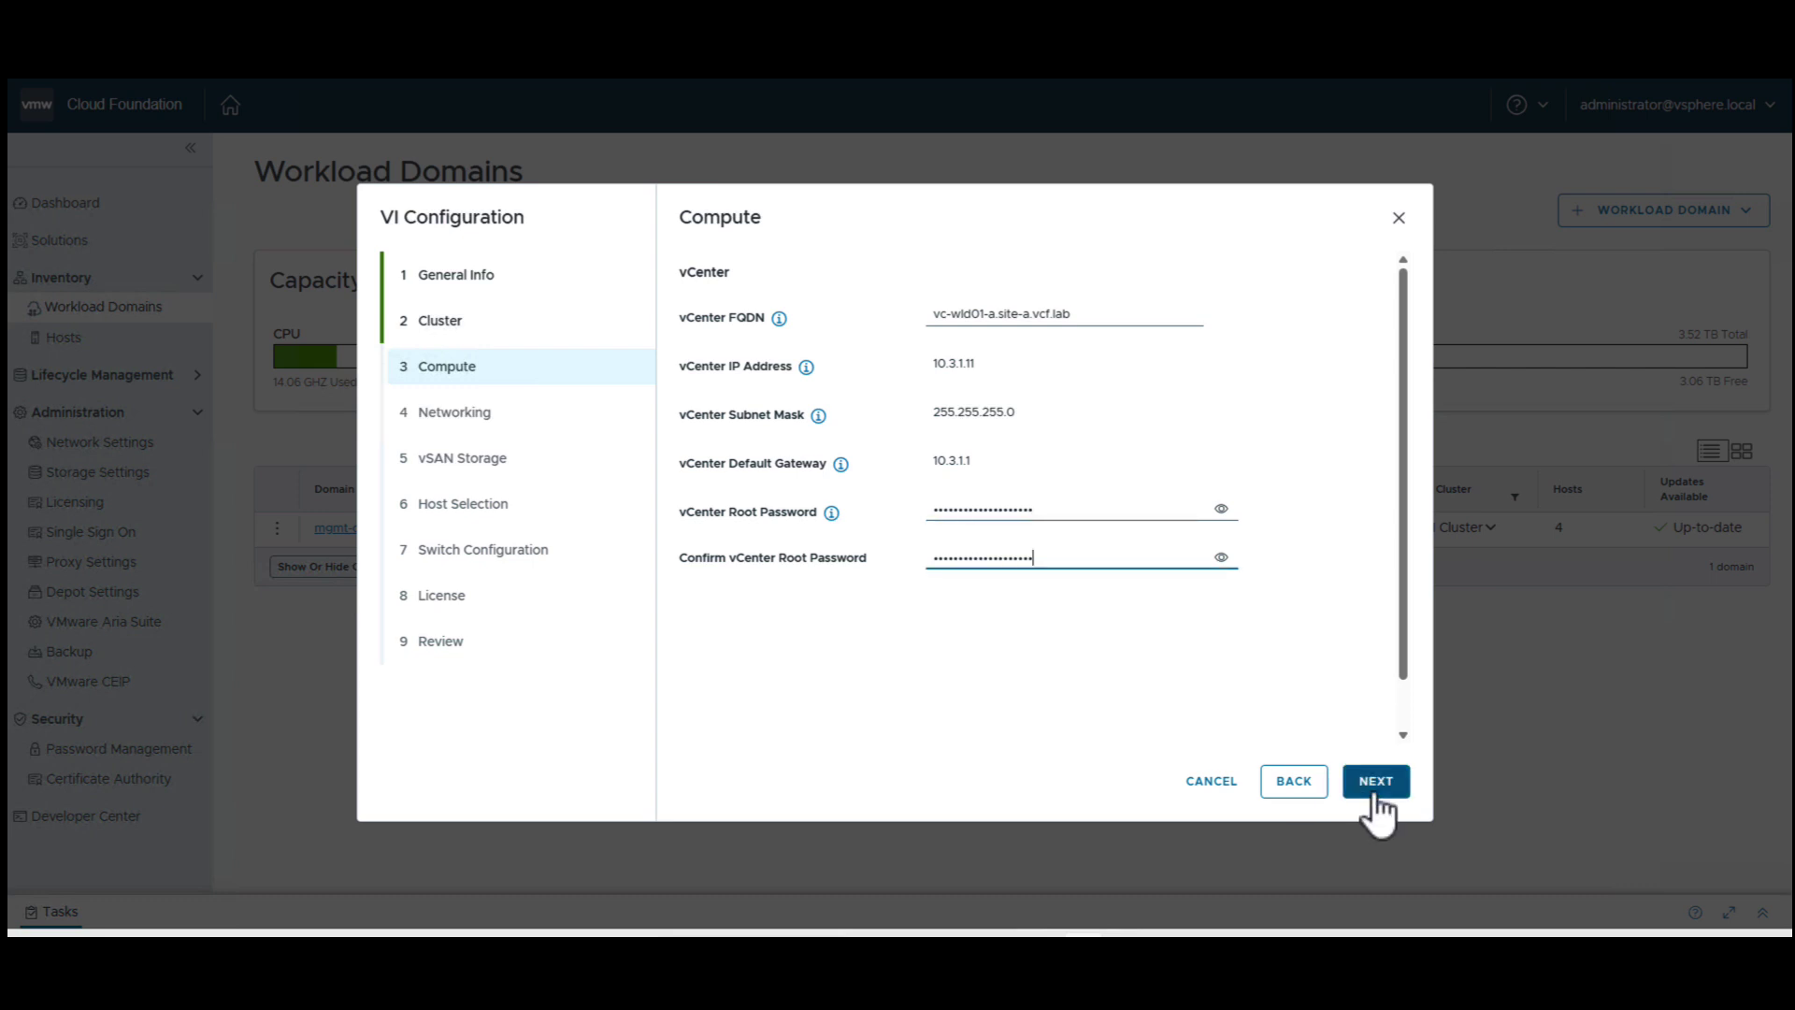
Fill in the three NSX appliance FQDNs and cluster FQDN nsx-wld01-a.site-a.vcf.lab.
left_click(1372, 787)
left_click(1047, 348)
left_click(1094, 388)
left_click(1062, 444)
left_click(1098, 487)
left_click(1066, 542)
left_click(1102, 580)
left_click(1066, 682)
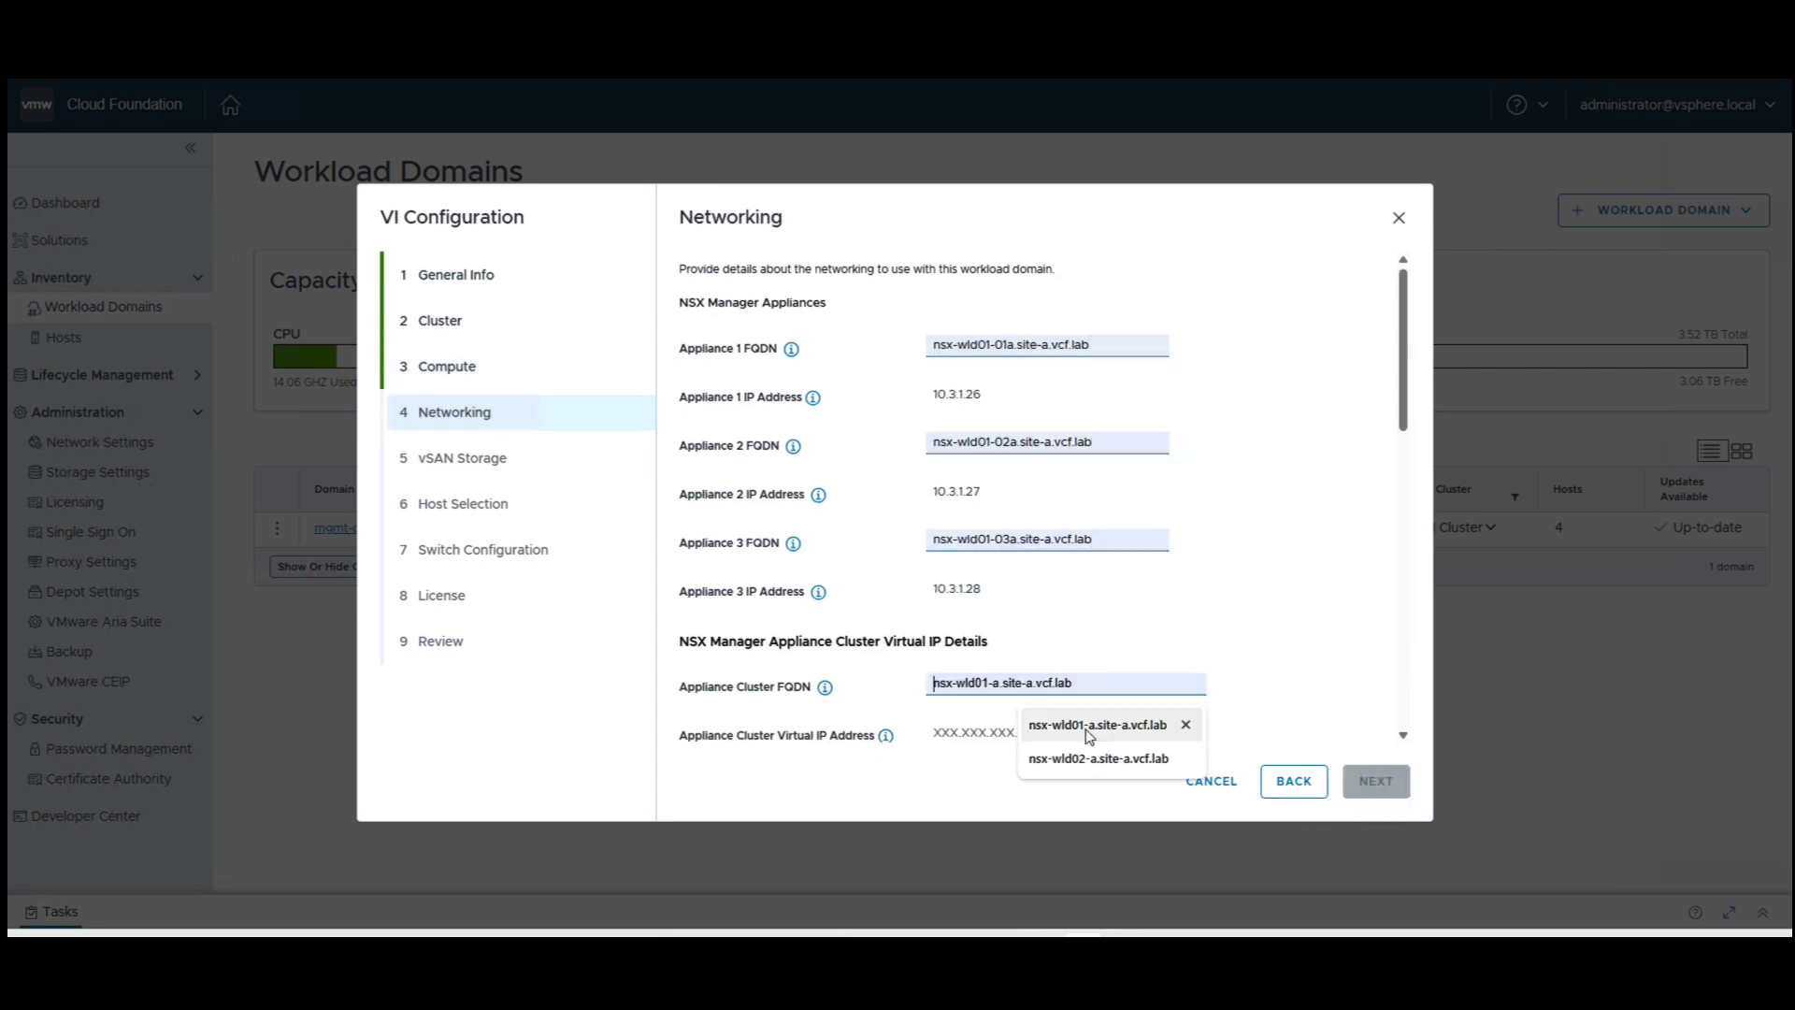
left_click(1098, 729)
Enter and confirm the NSX admin password, then proceed to vSAN storage.
scroll(1281, 645, "down", 3)
scroll(1283, 646, "down", 3)
left_click(1038, 598)
key("ctrl+v")
left_click(1034, 633)
key("ctrl+v")
scroll(1022, 633, "down", 3)
scroll(1019, 641, "down", 5)
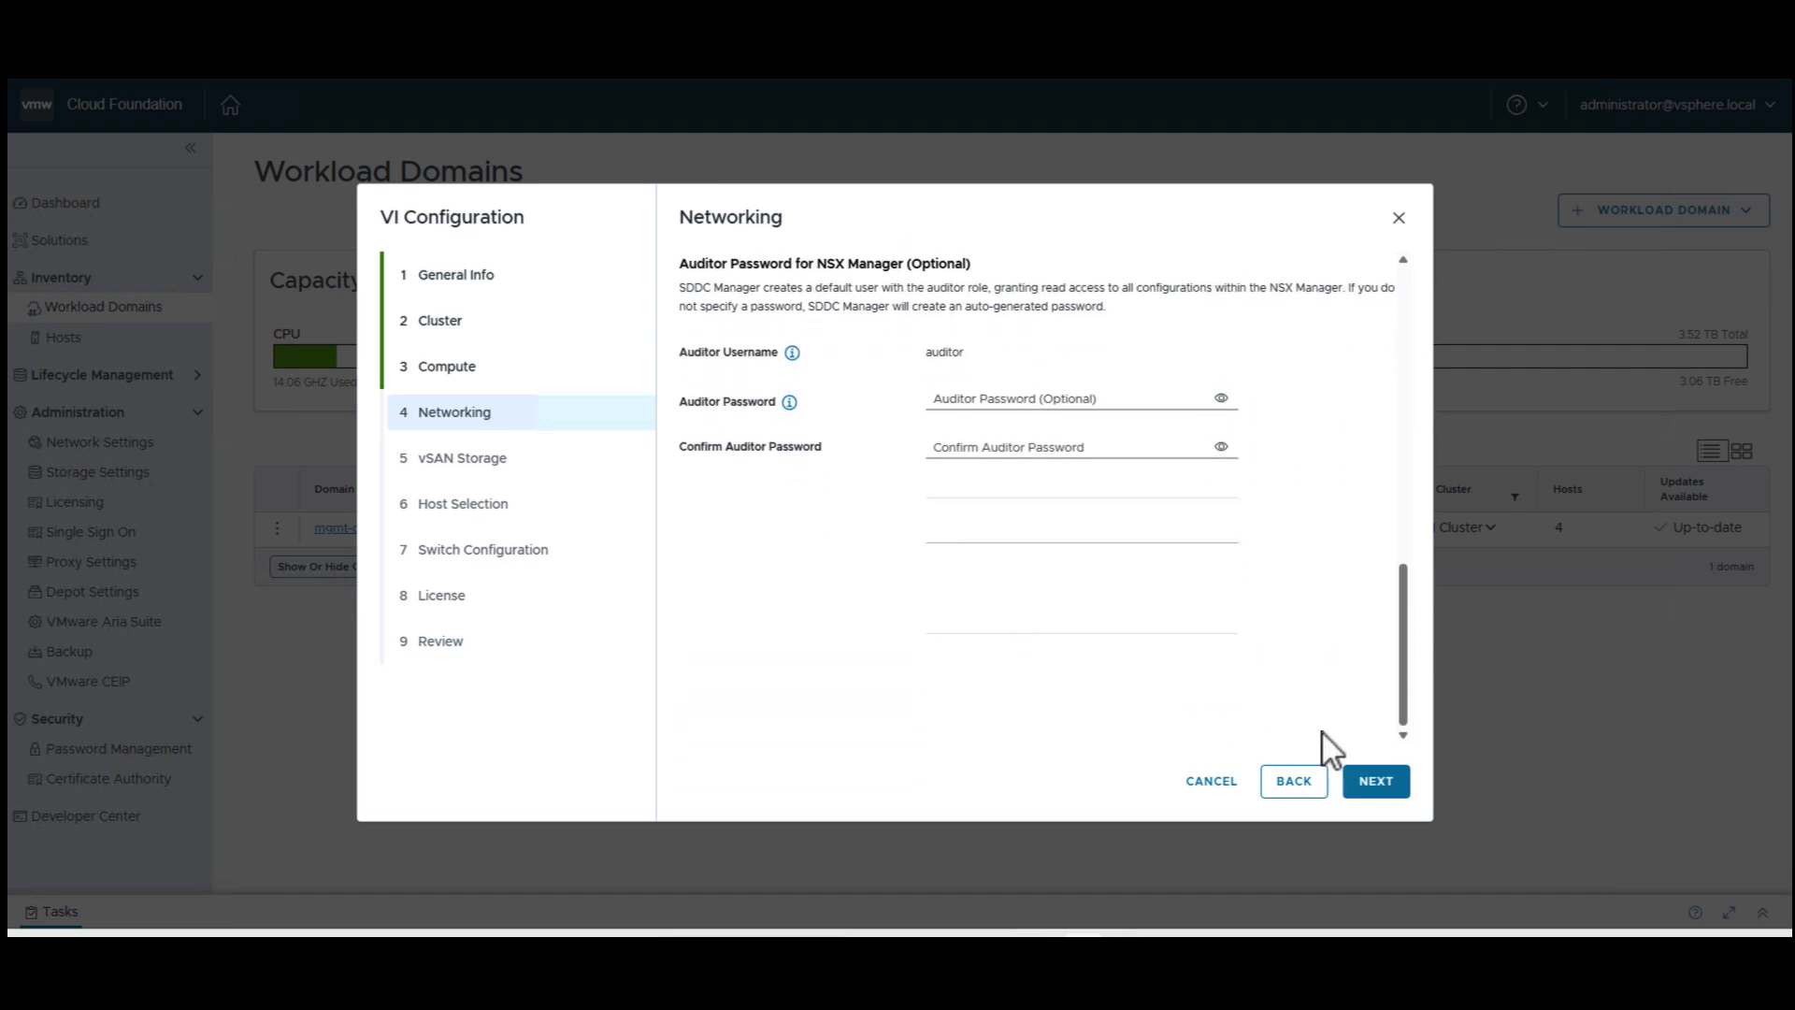
left_click(1362, 786)
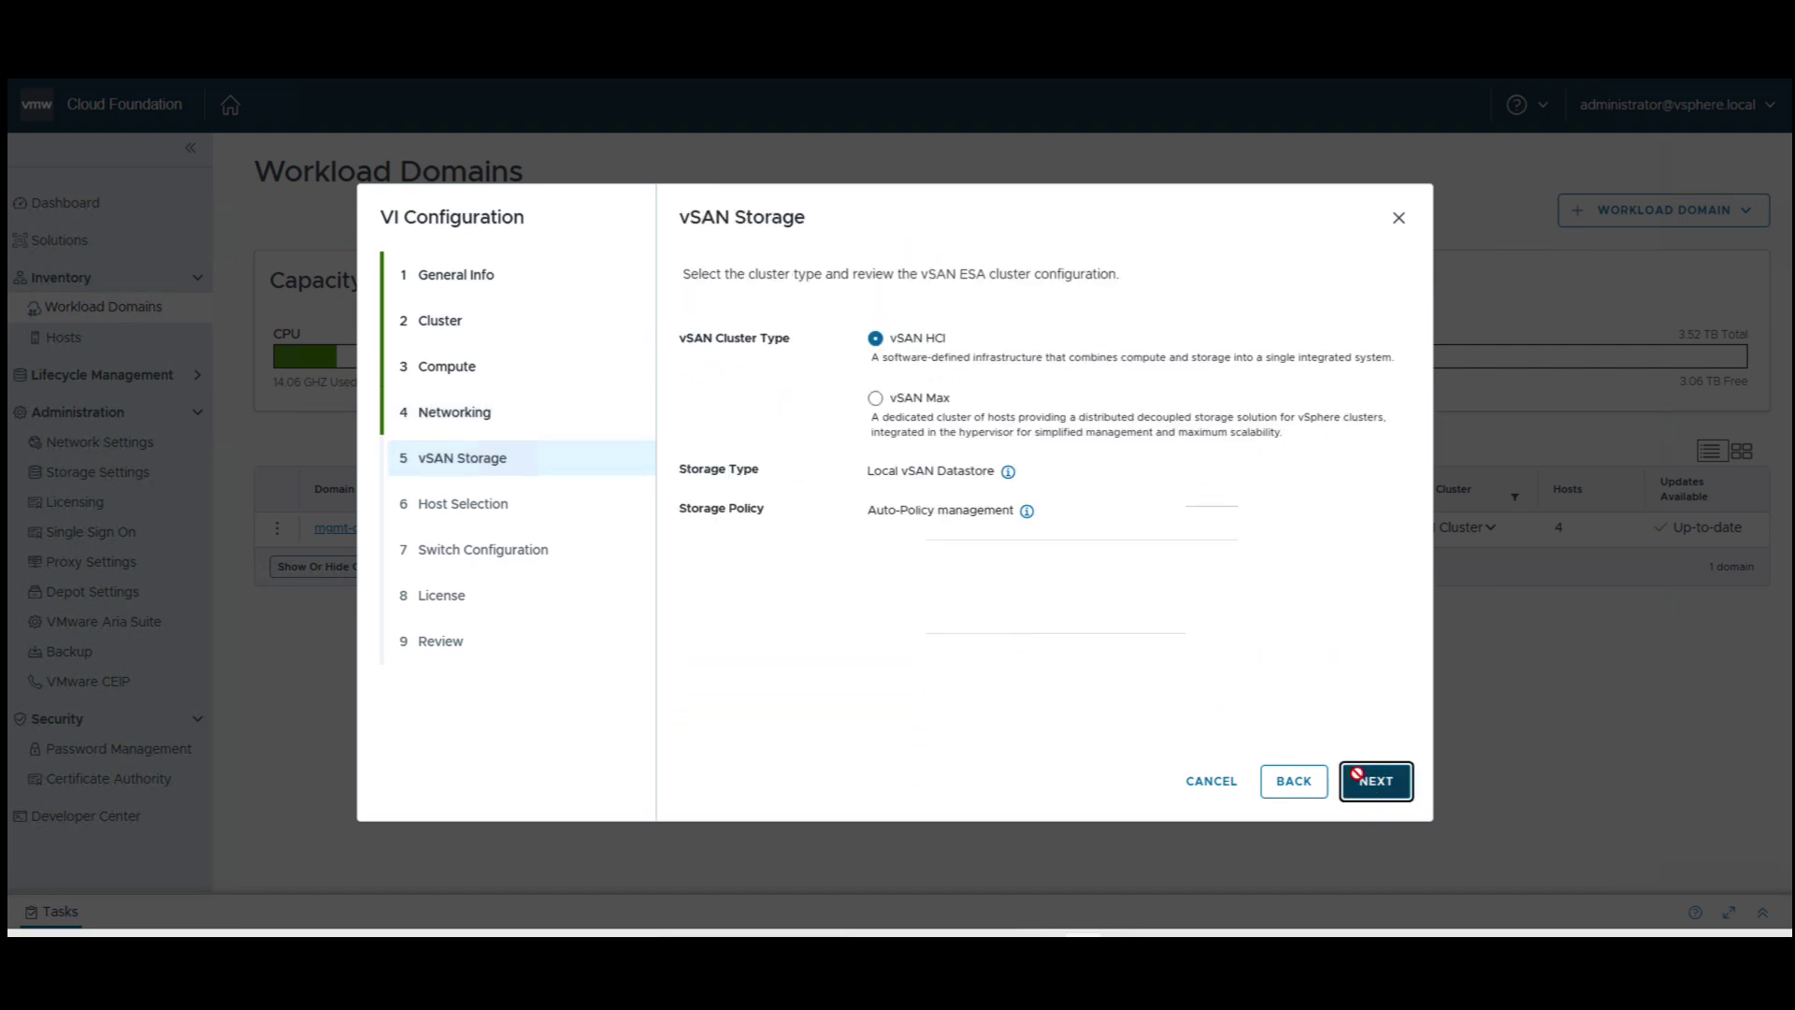
Keep vSAN HCI storage and select all three available hosts.
left_click(1360, 783)
left_click(702, 499)
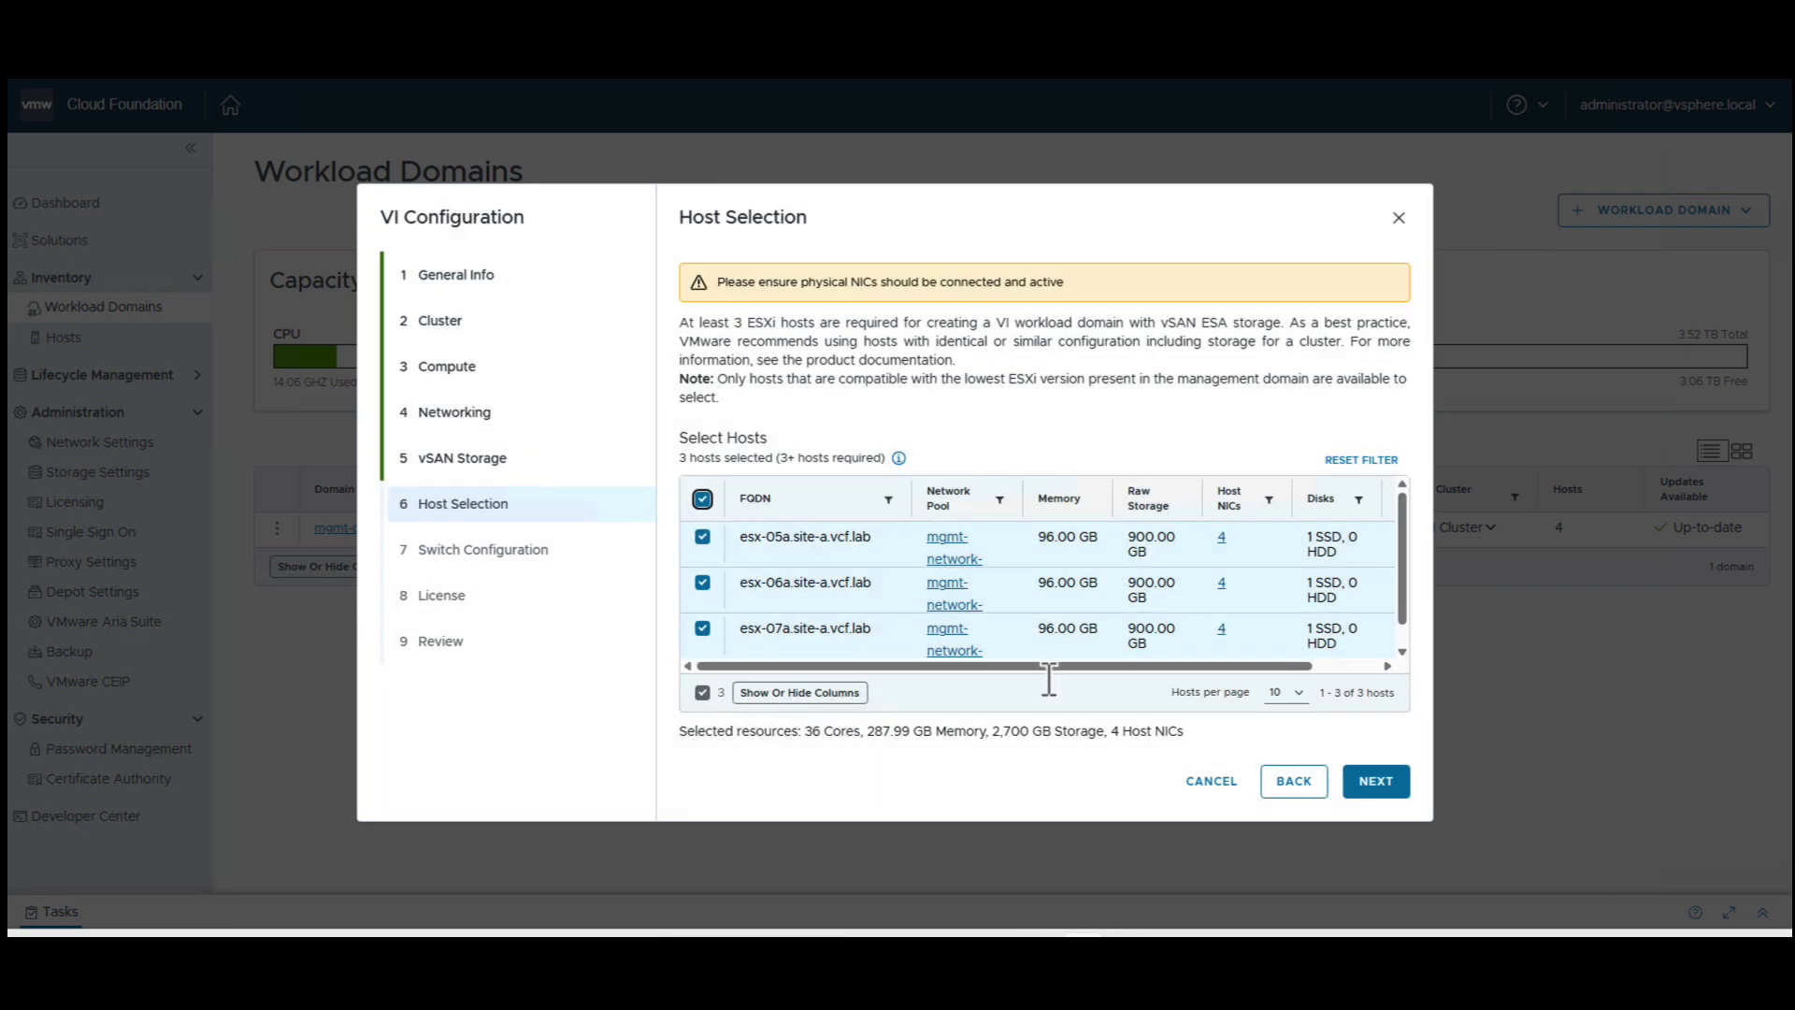
left_click(1374, 781)
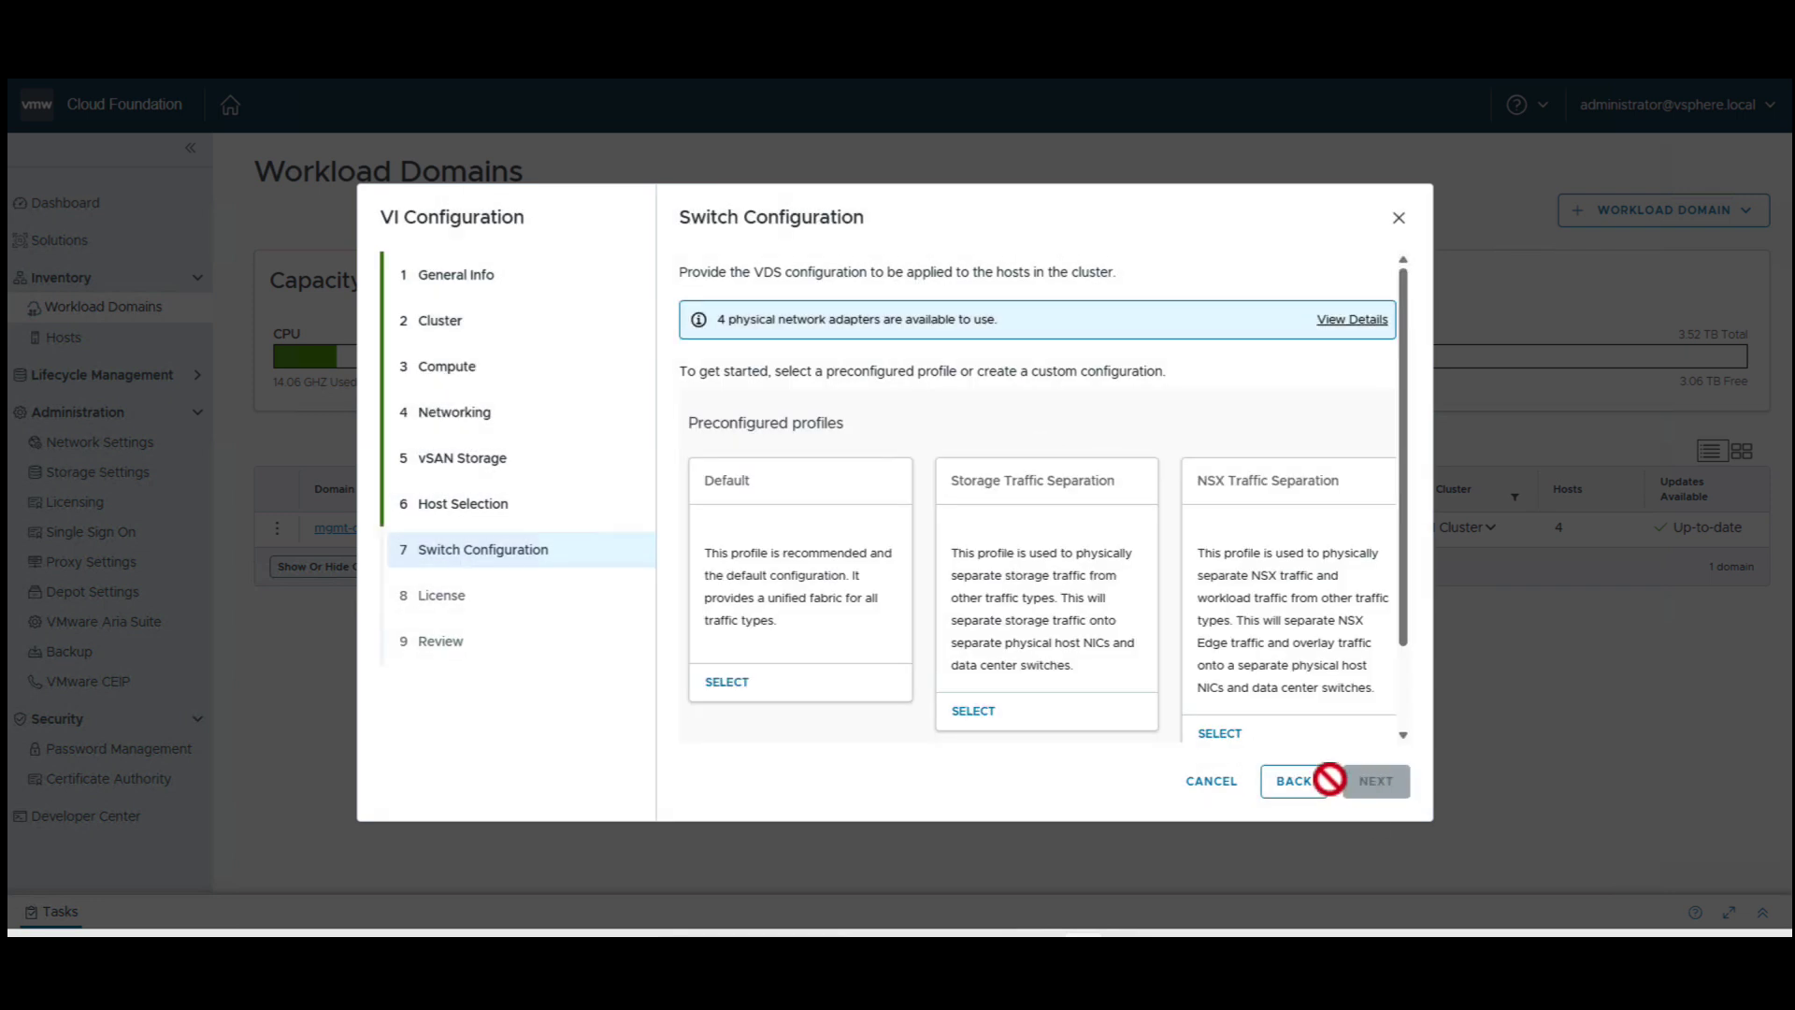
Use the Storage Traffic Separation switch profile with NSX VLAN 14, acknowledging the warning.
left_click(973, 711)
left_click(1159, 485)
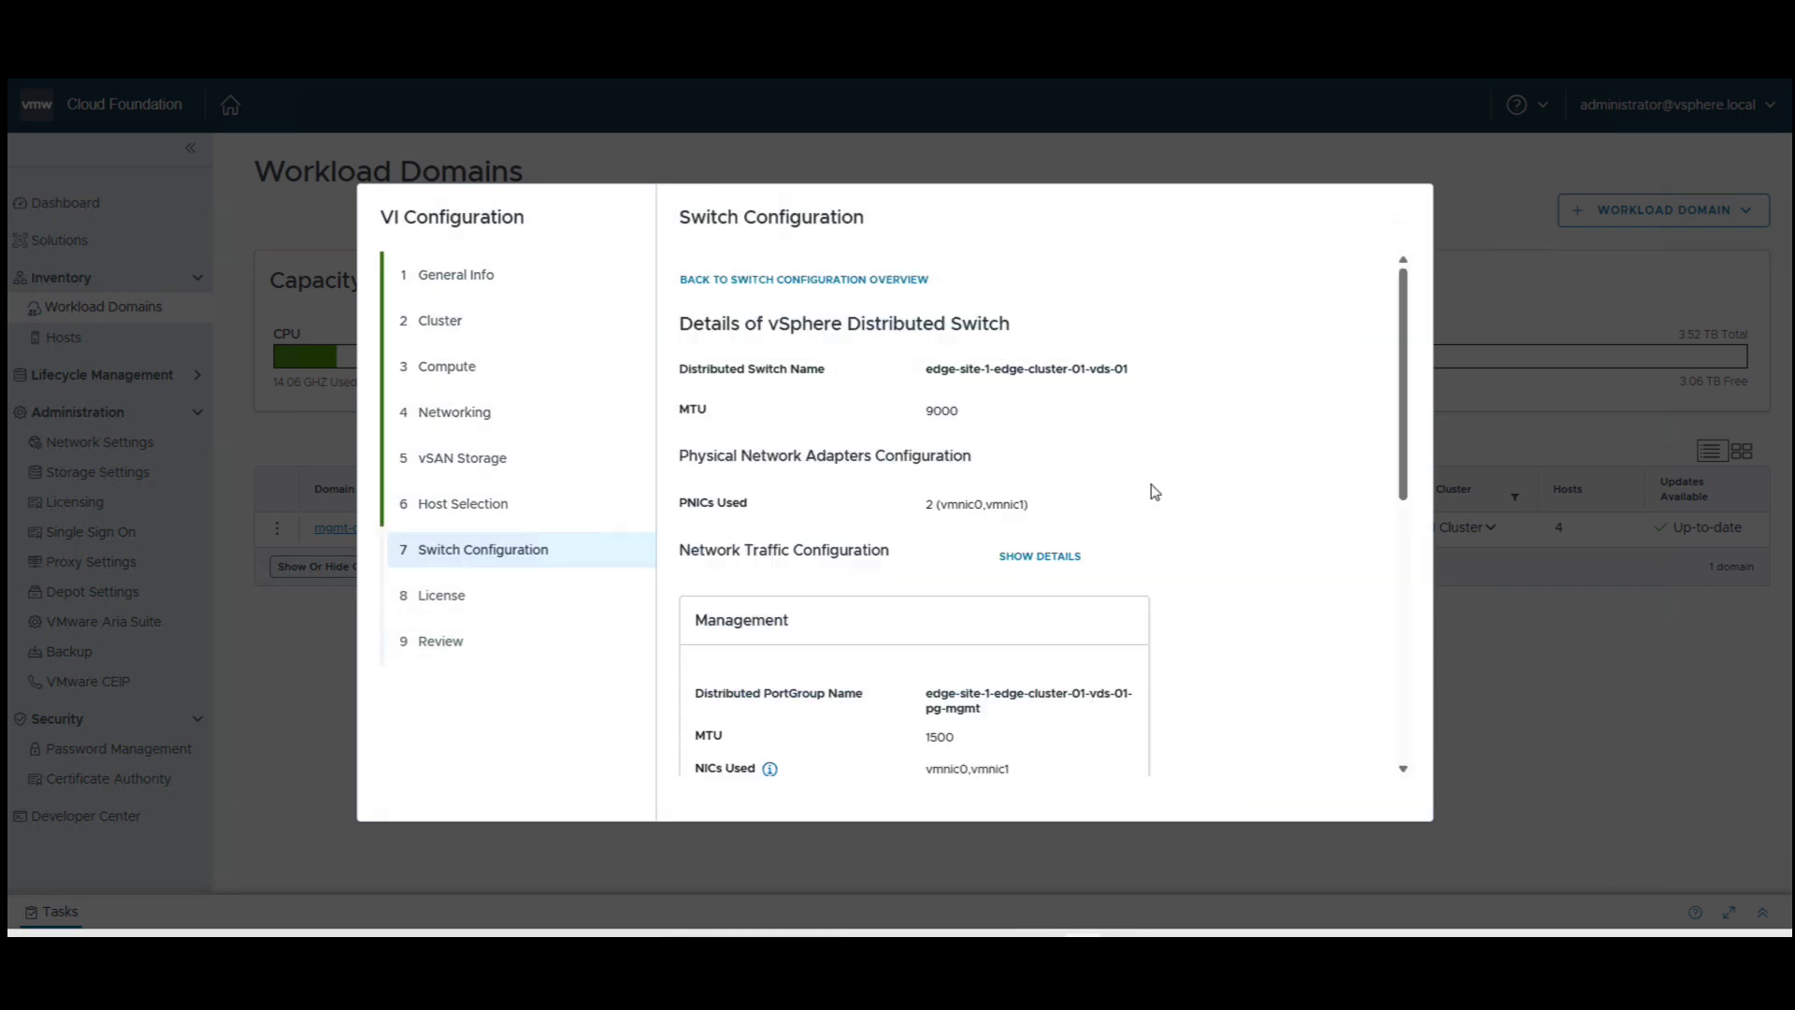
scroll(1150, 489, "down", 10)
left_click(987, 664)
left_click(1026, 704)
left_click(738, 753)
left_click(1204, 484)
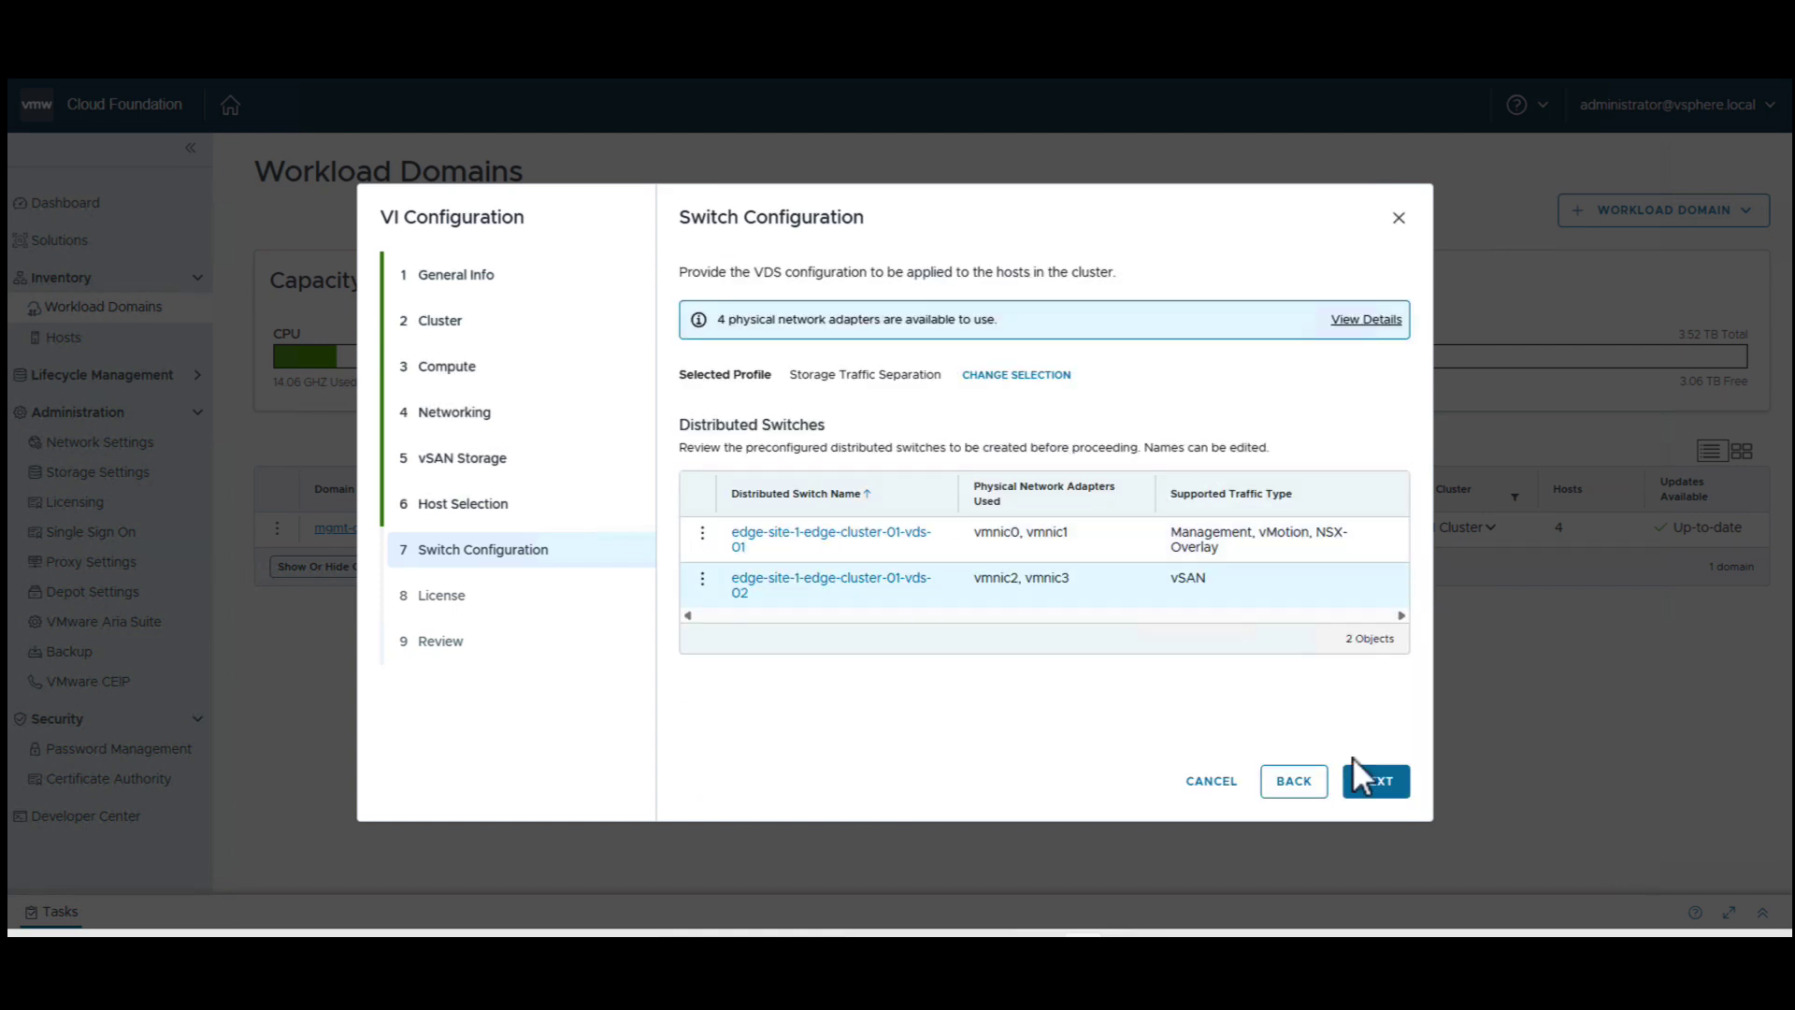
Choose License Later and go on to the review page.
left_click(1375, 781)
left_click(1250, 449)
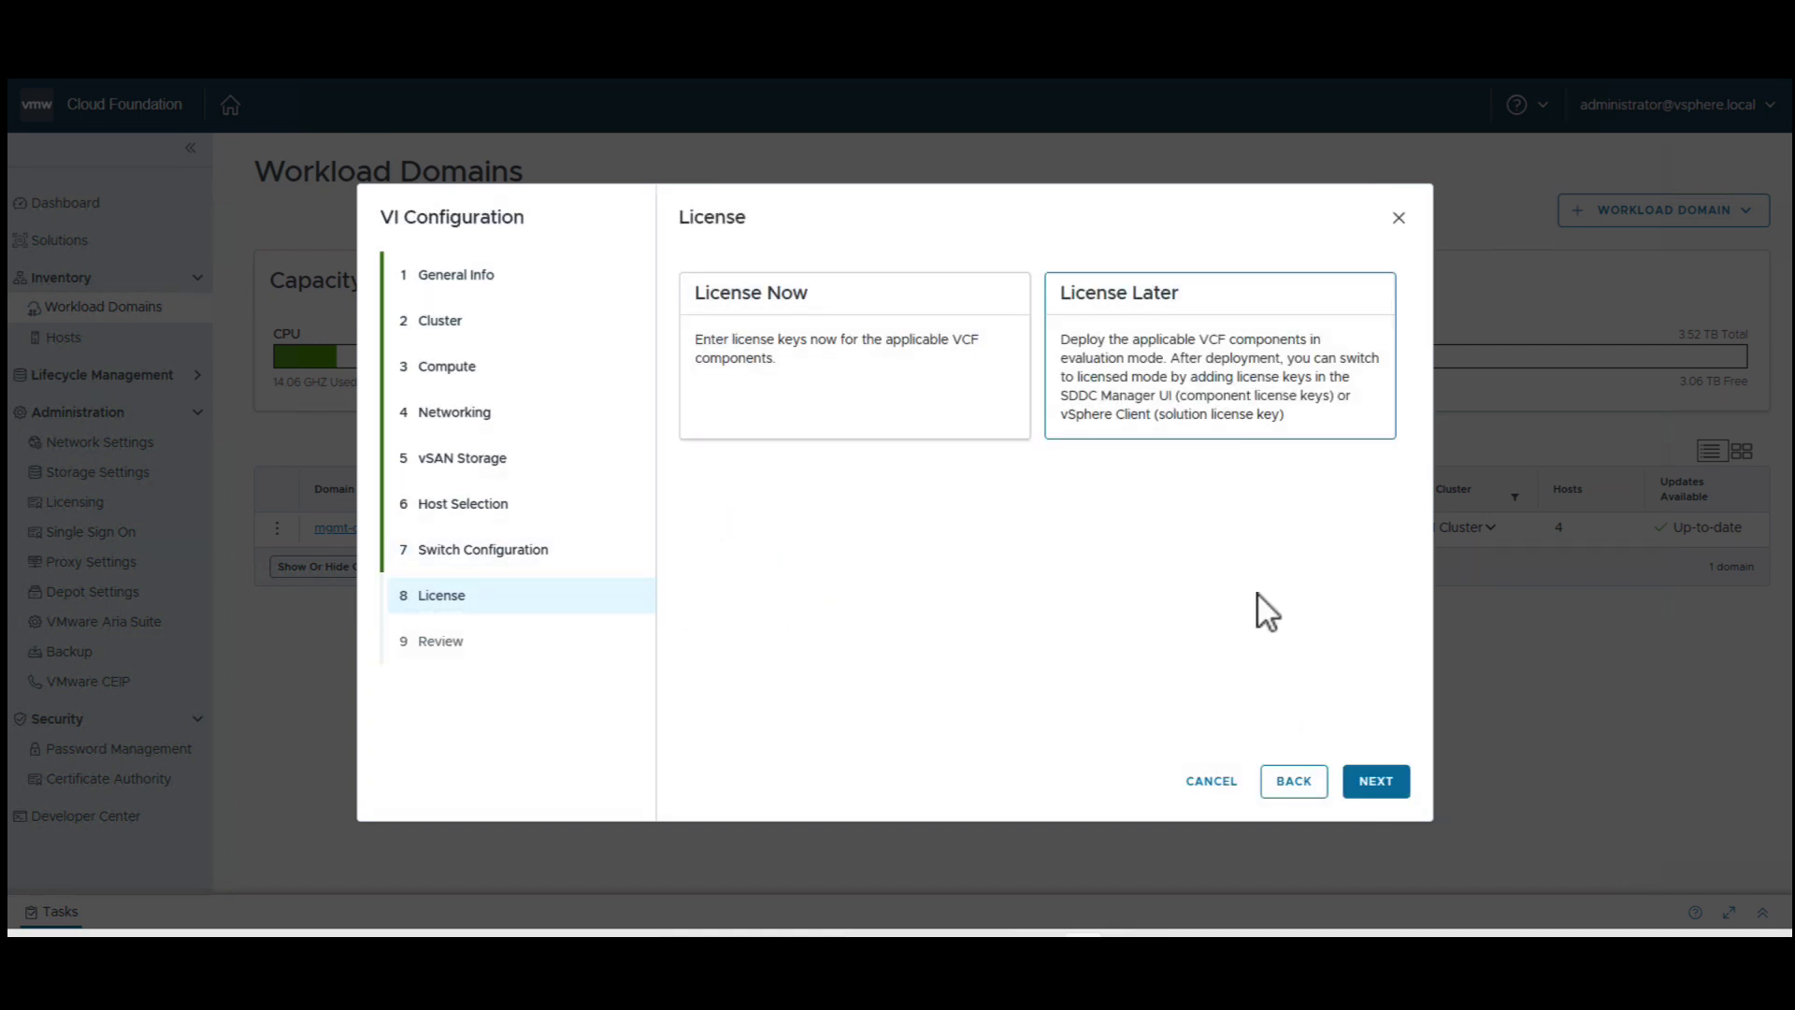
left_click(1375, 781)
left_click_drag(1402, 426, 1405, 735)
Deploy edge-site-1, check its creation task, and open the domain's details.
left_click(1370, 783)
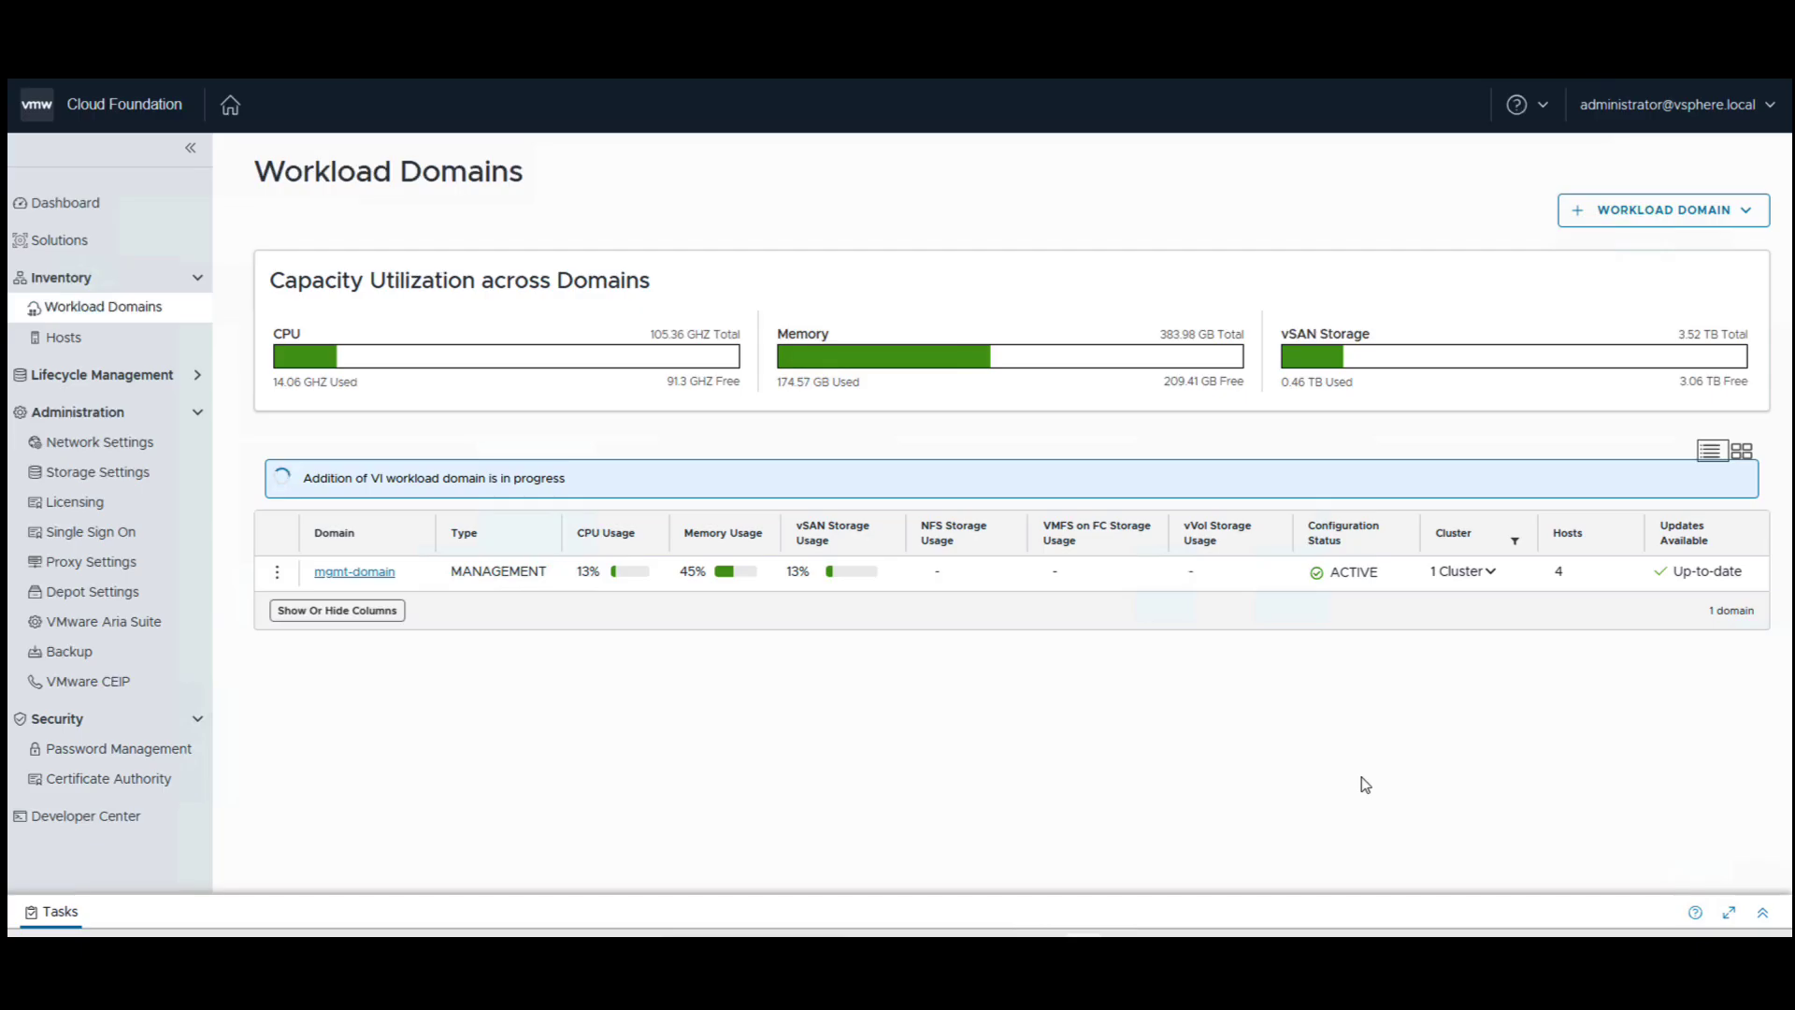
left_click(1762, 911)
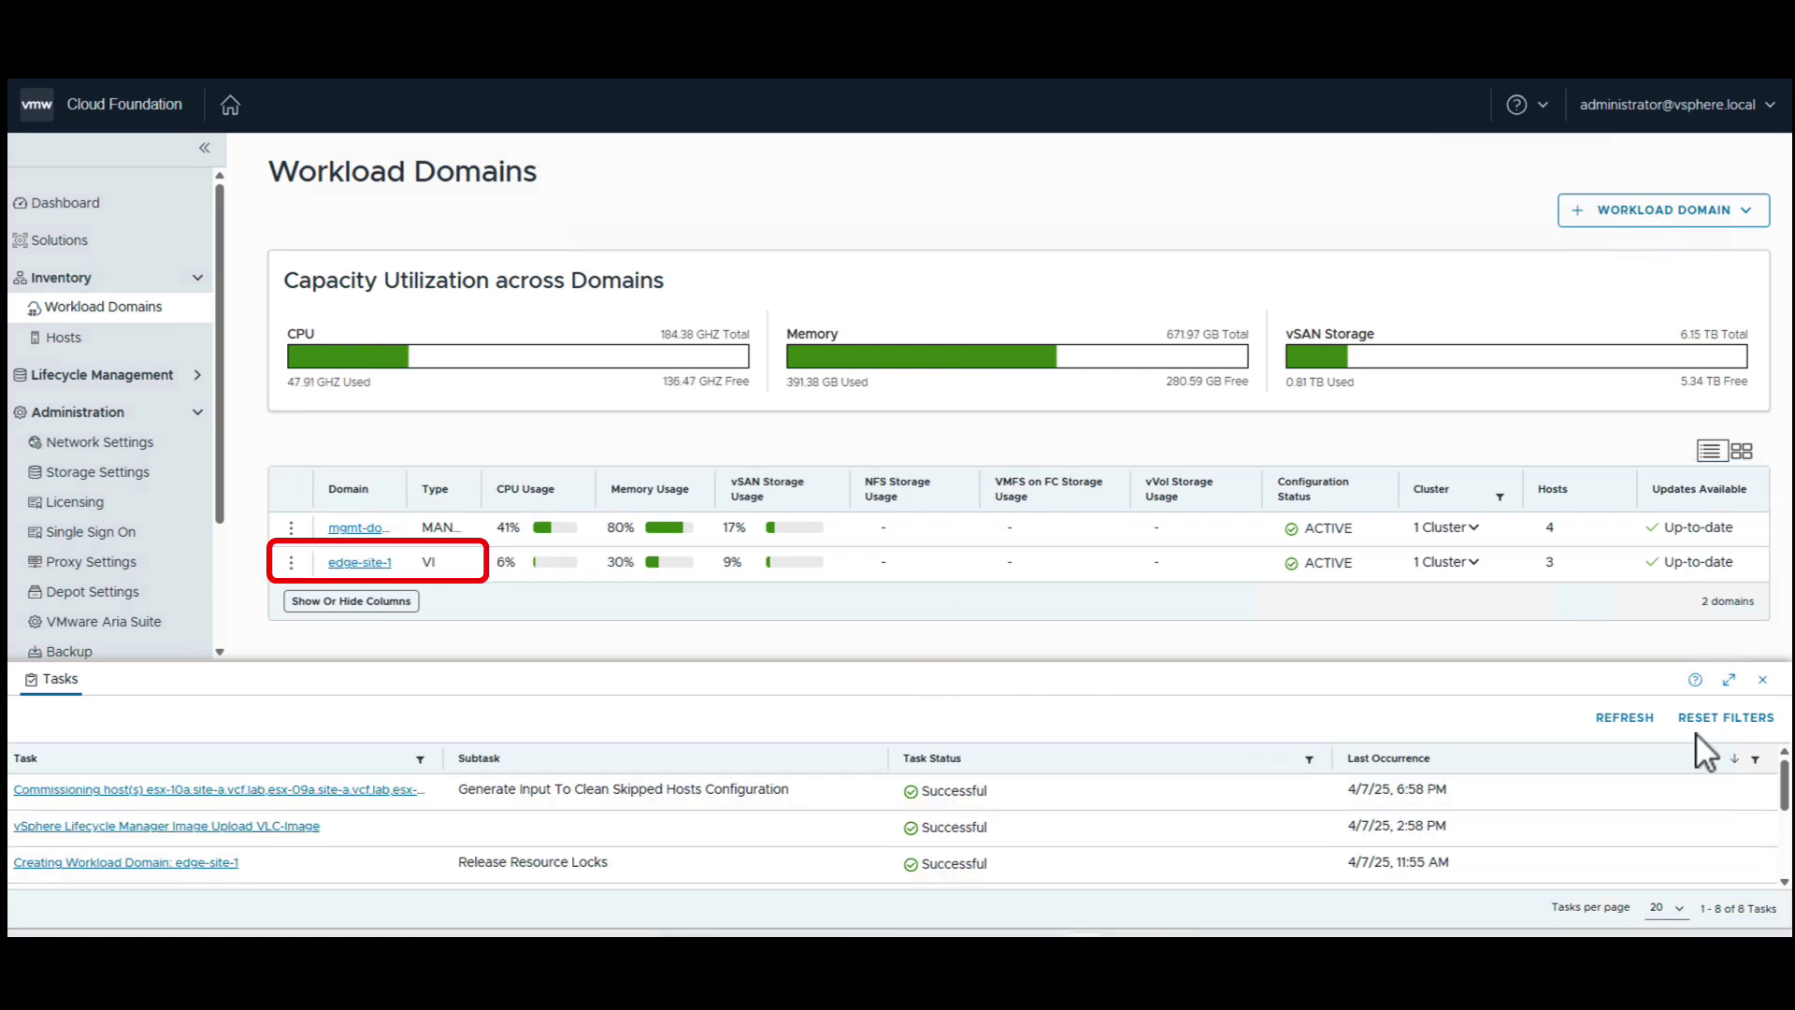
left_click(1764, 682)
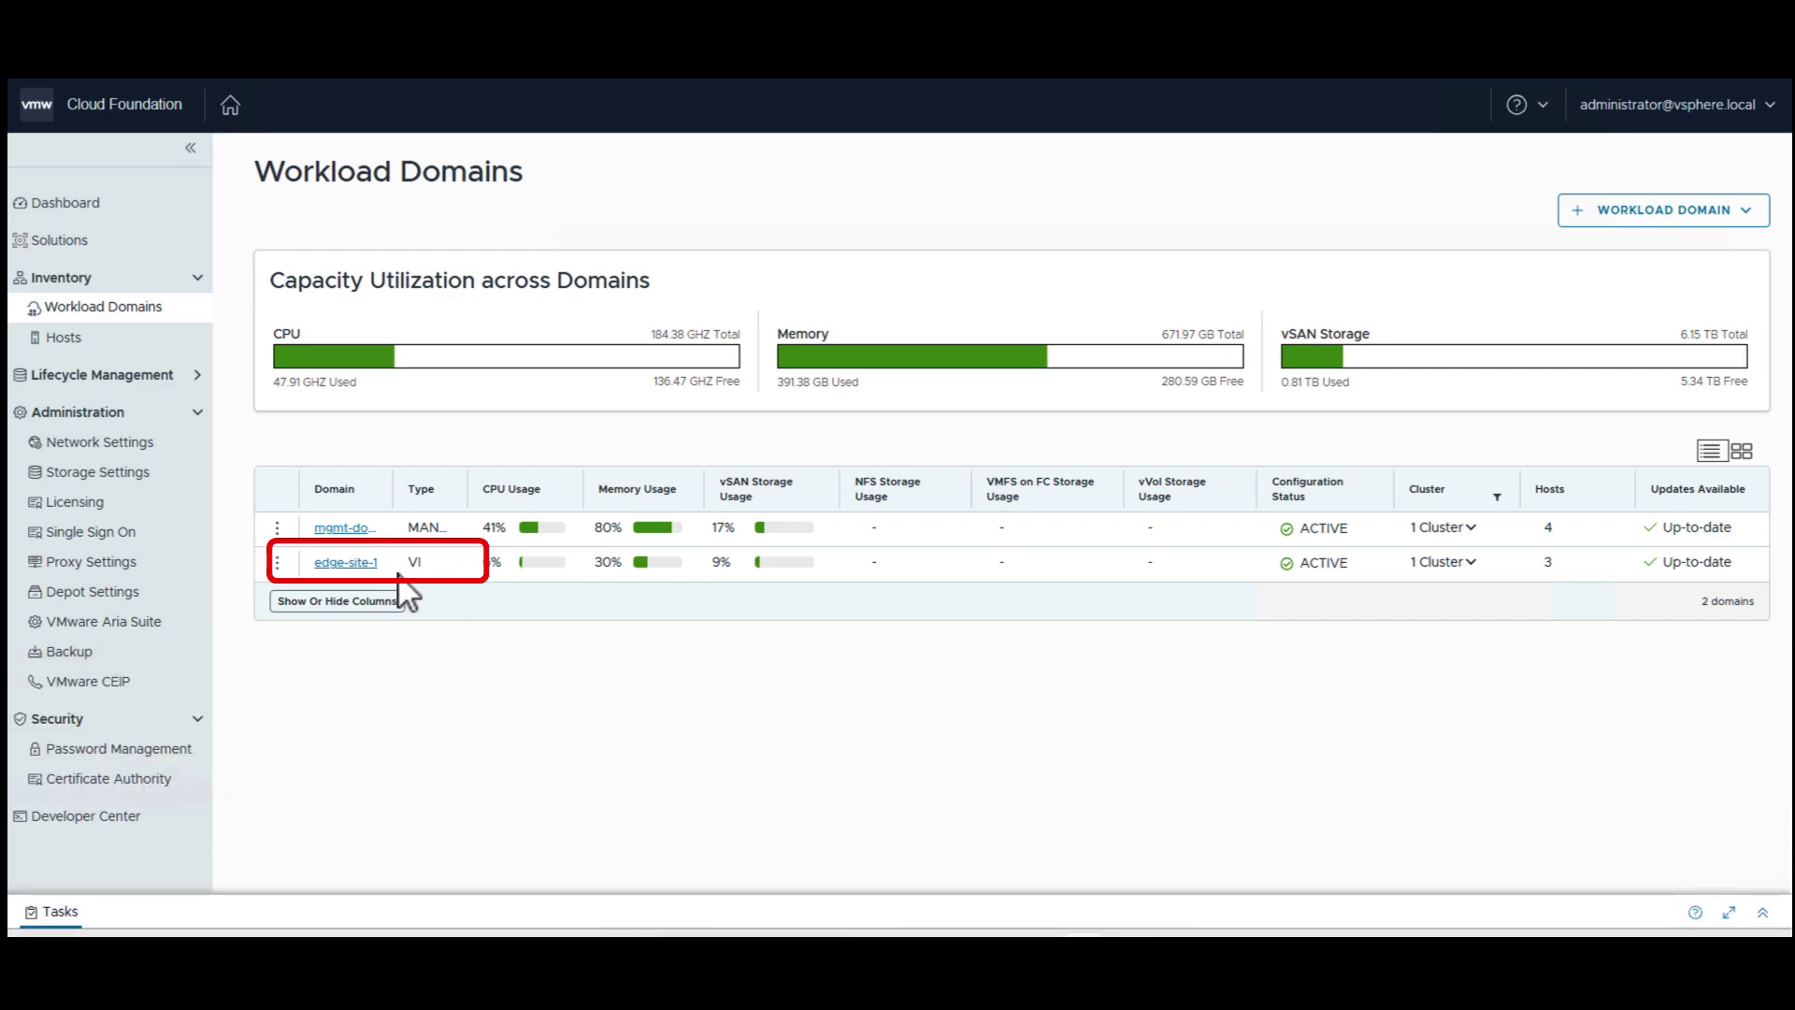
left_click(364, 566)
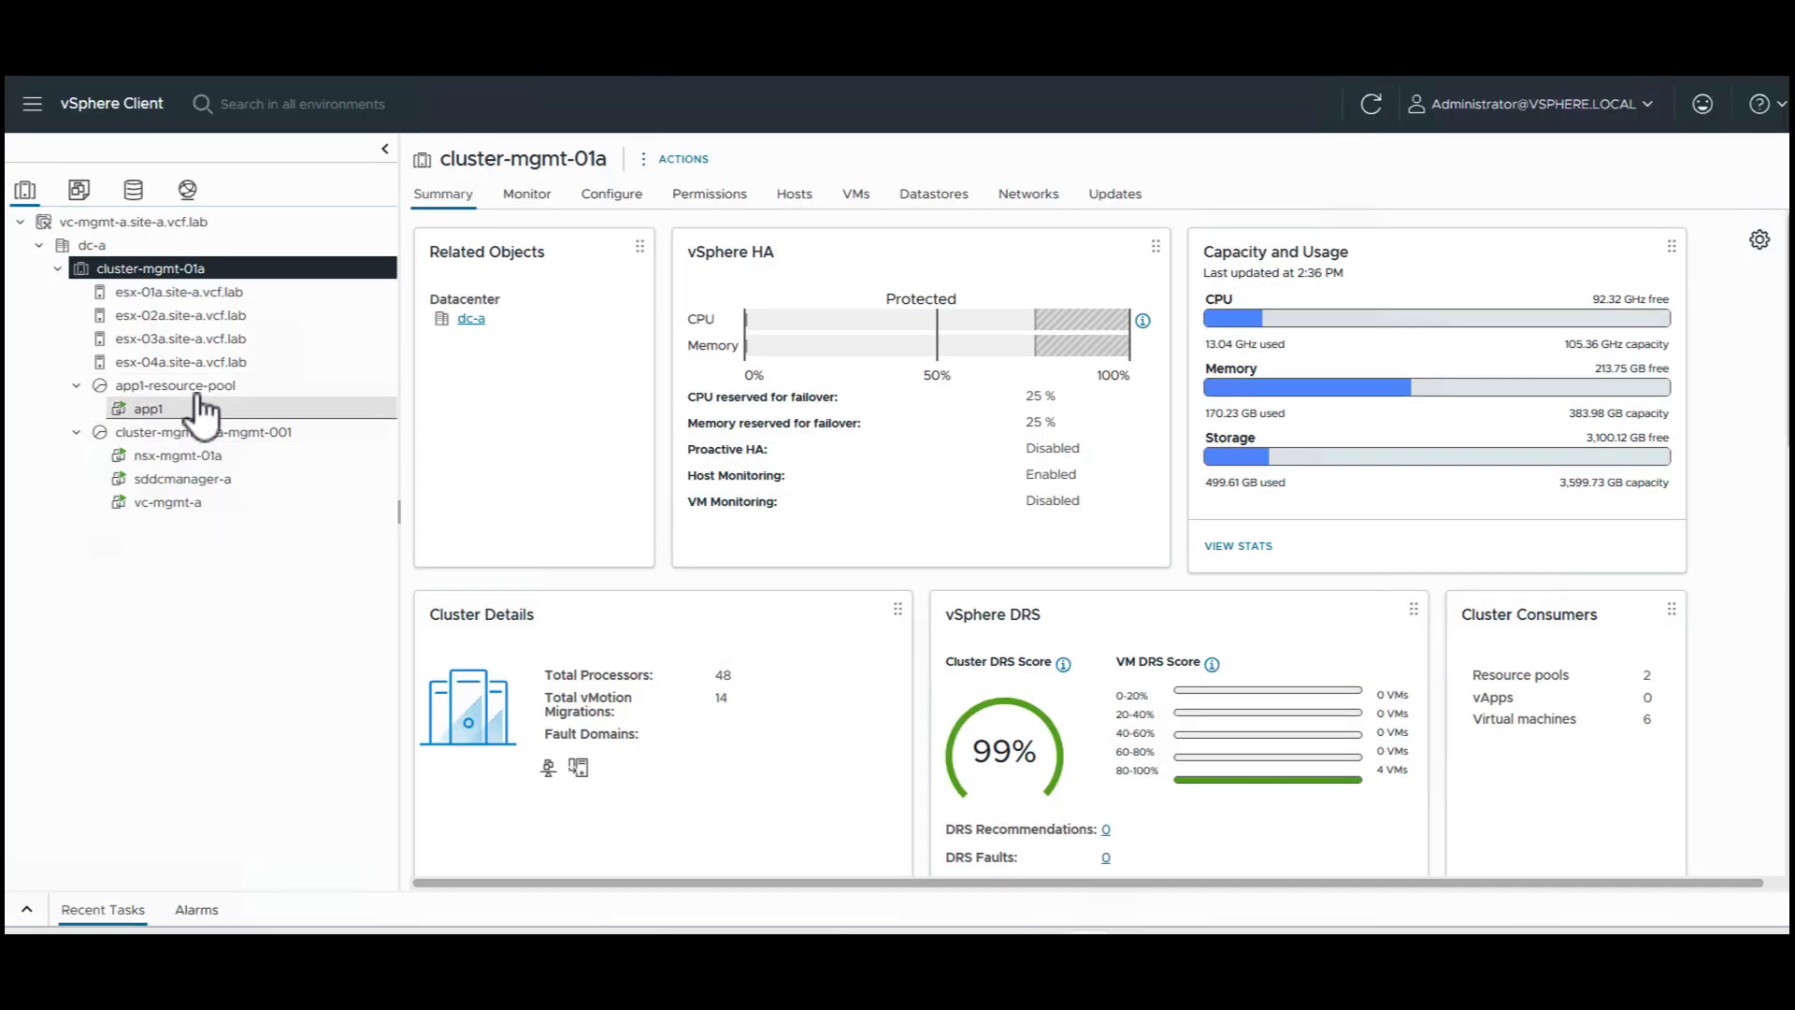
Create resource pool app2-resource-pool in cluster-mgmt-01a with 20000 CPU and memory reservations.
right_click(208, 271)
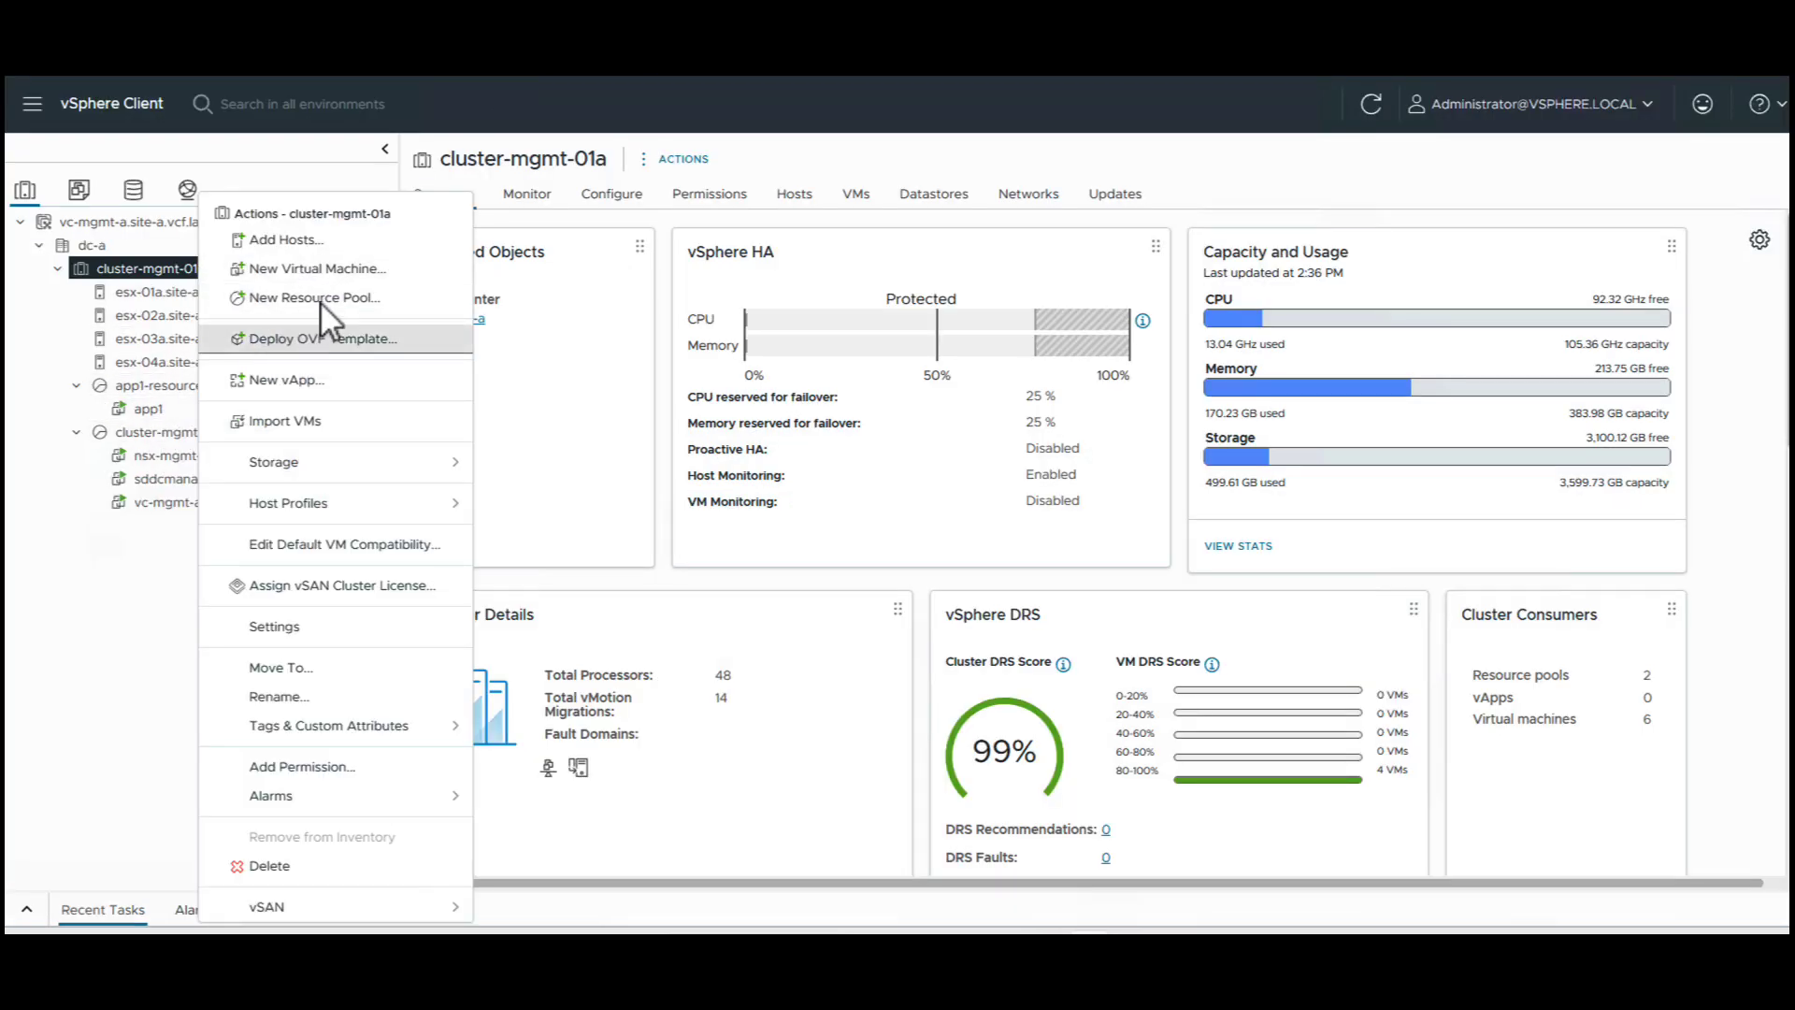
left_click(281, 299)
triple_click(902, 262)
type("app2-resource-pool")
left_click(915, 421)
type("20000")
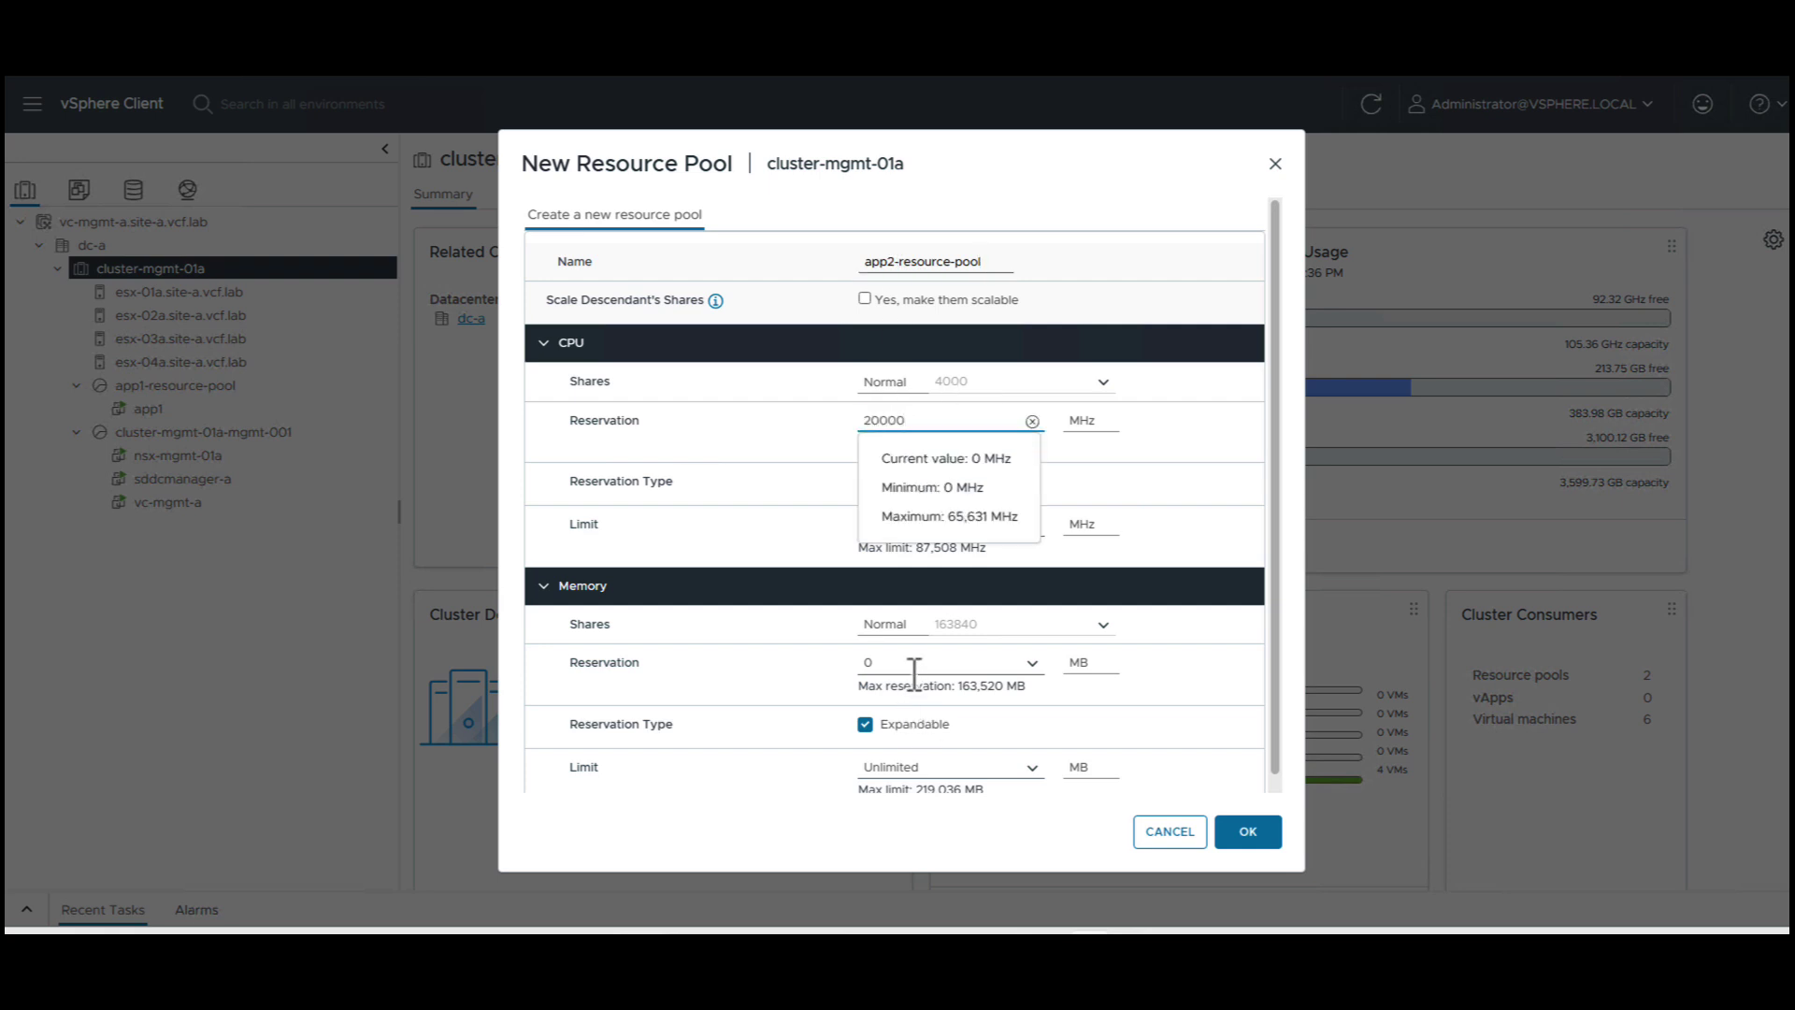
left_click(913, 663)
type("20000")
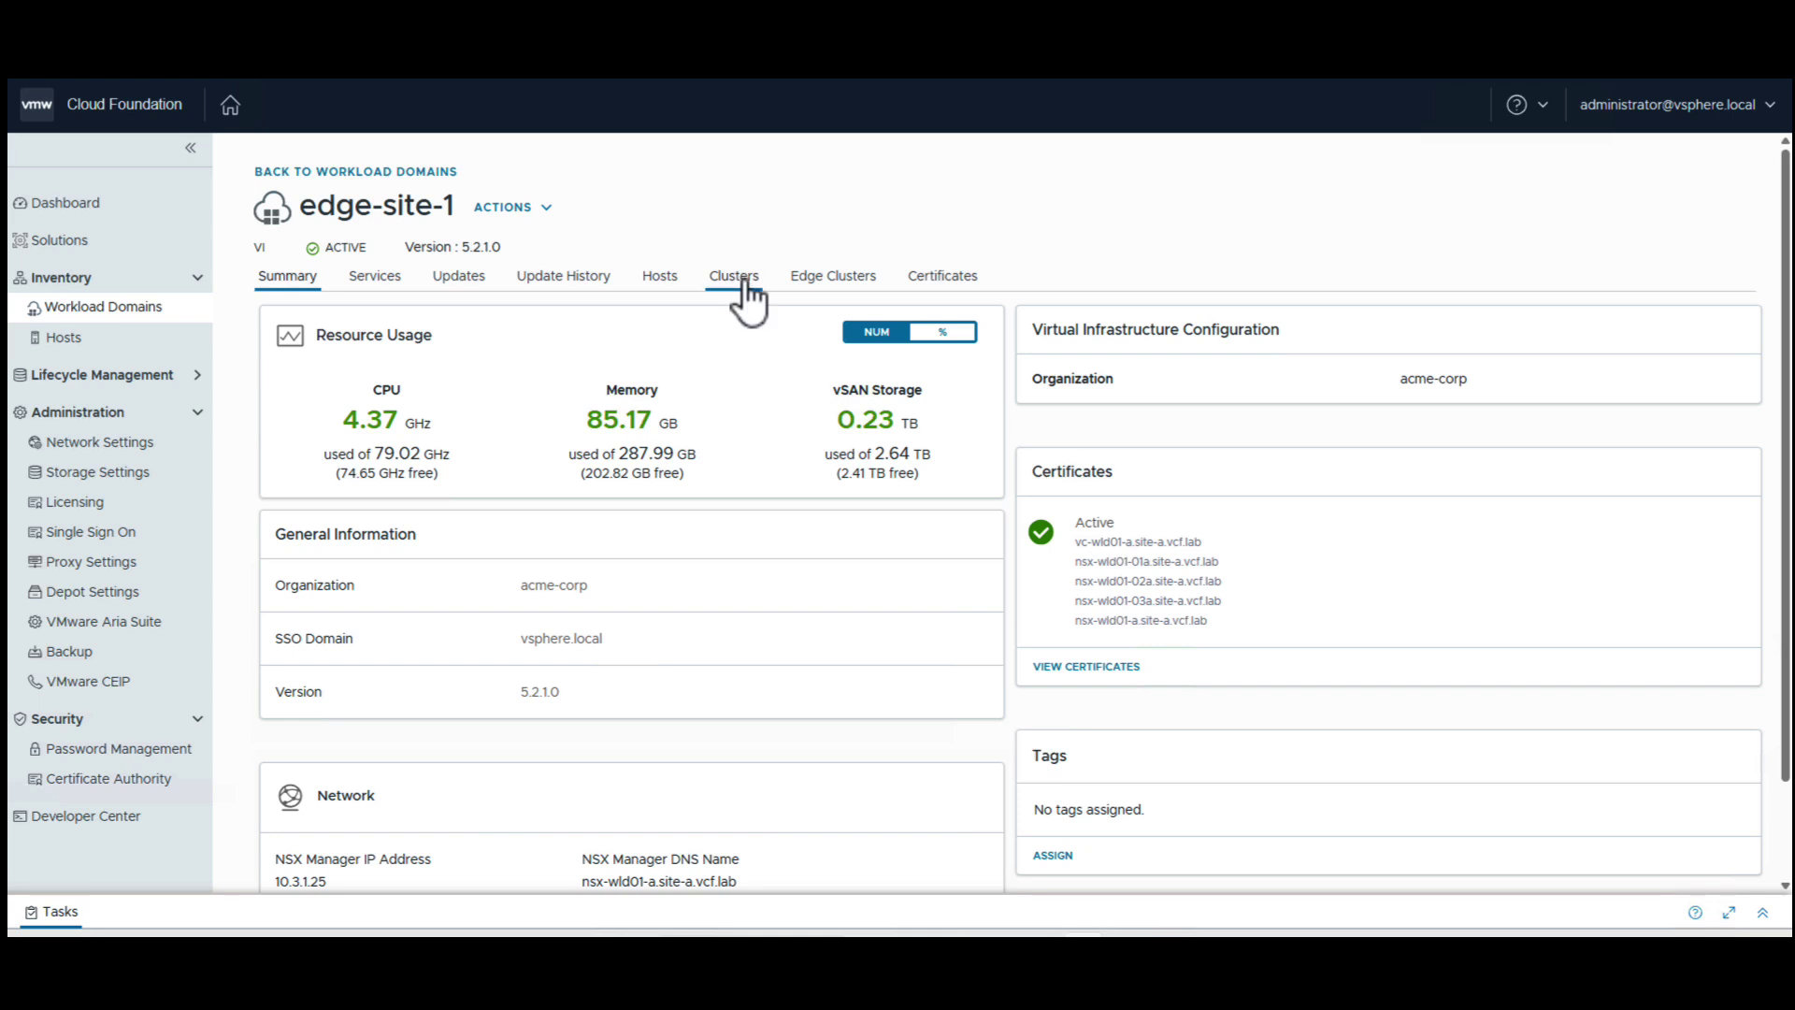
From edge-site-1's Clusters, choose host esx-08a to add to edge-cluster-01.
left_click(746, 285)
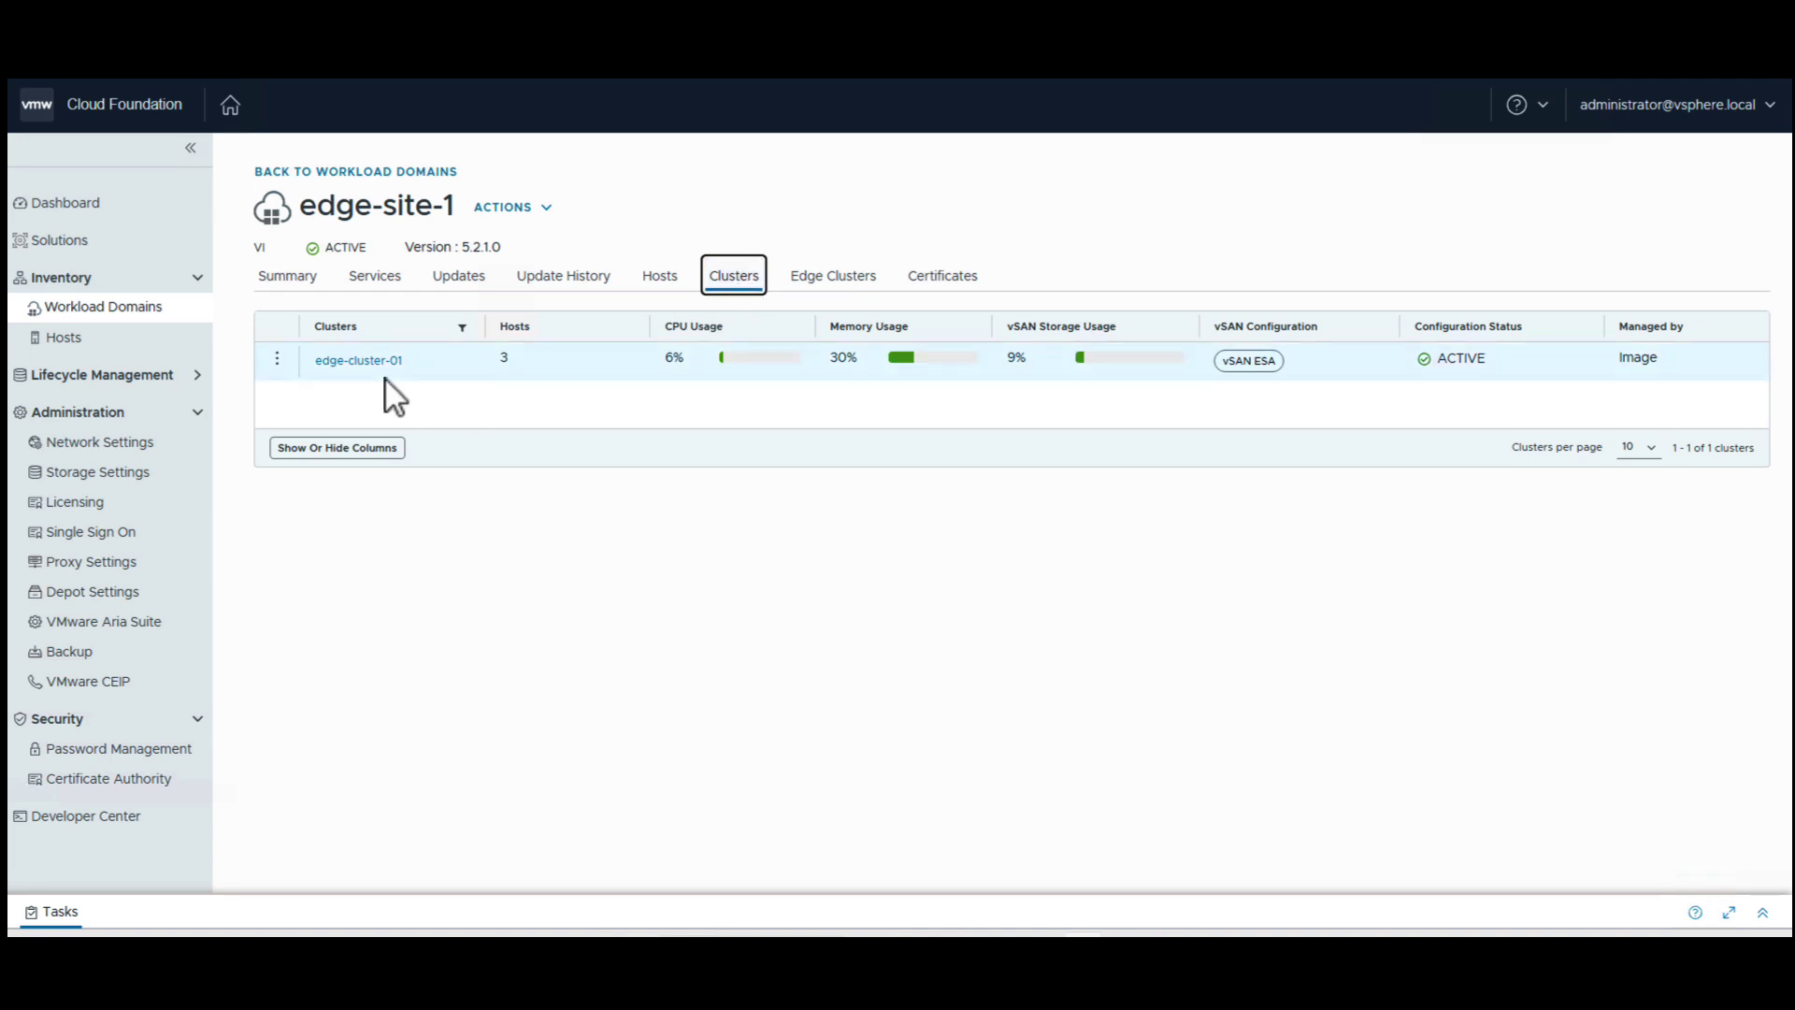
left_click(278, 363)
left_click(340, 332)
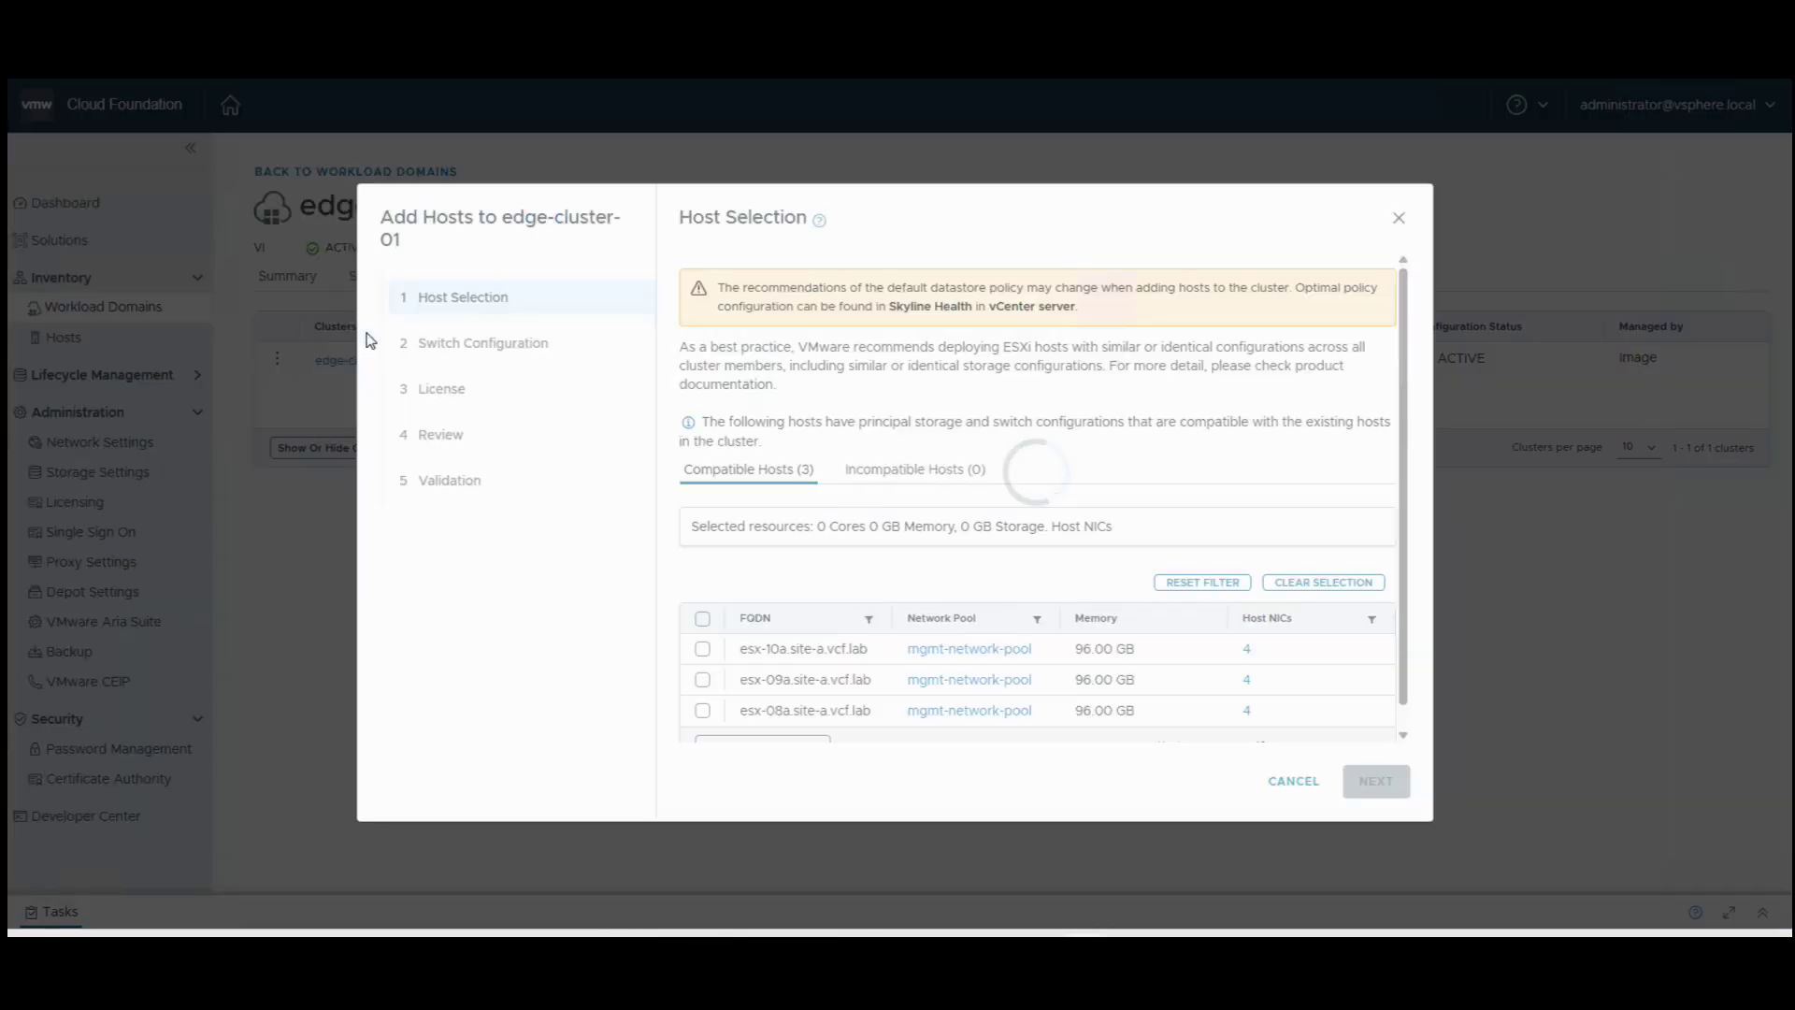
scroll(739, 675, "down", 2)
left_click(703, 687)
Accept switch and licensing defaults, pass validation, and finish adding the host.
left_click(1372, 785)
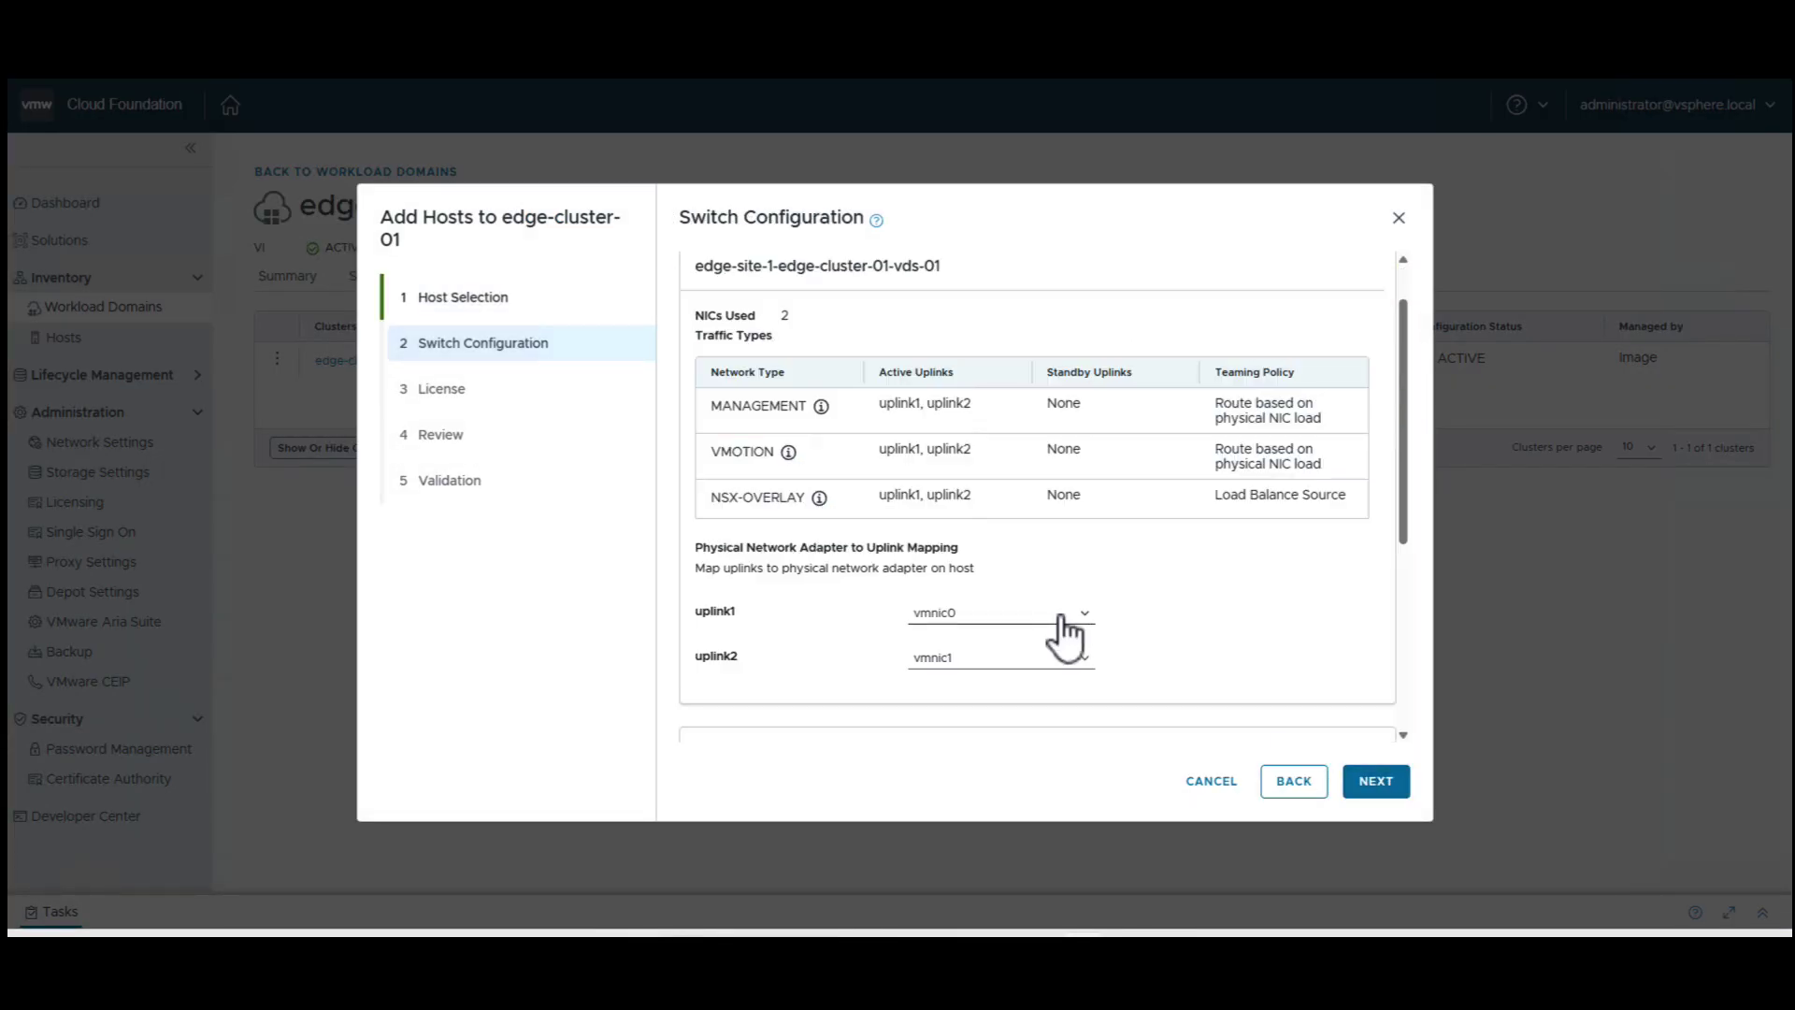
scroll(1062, 622, "down", 5)
left_click(1393, 783)
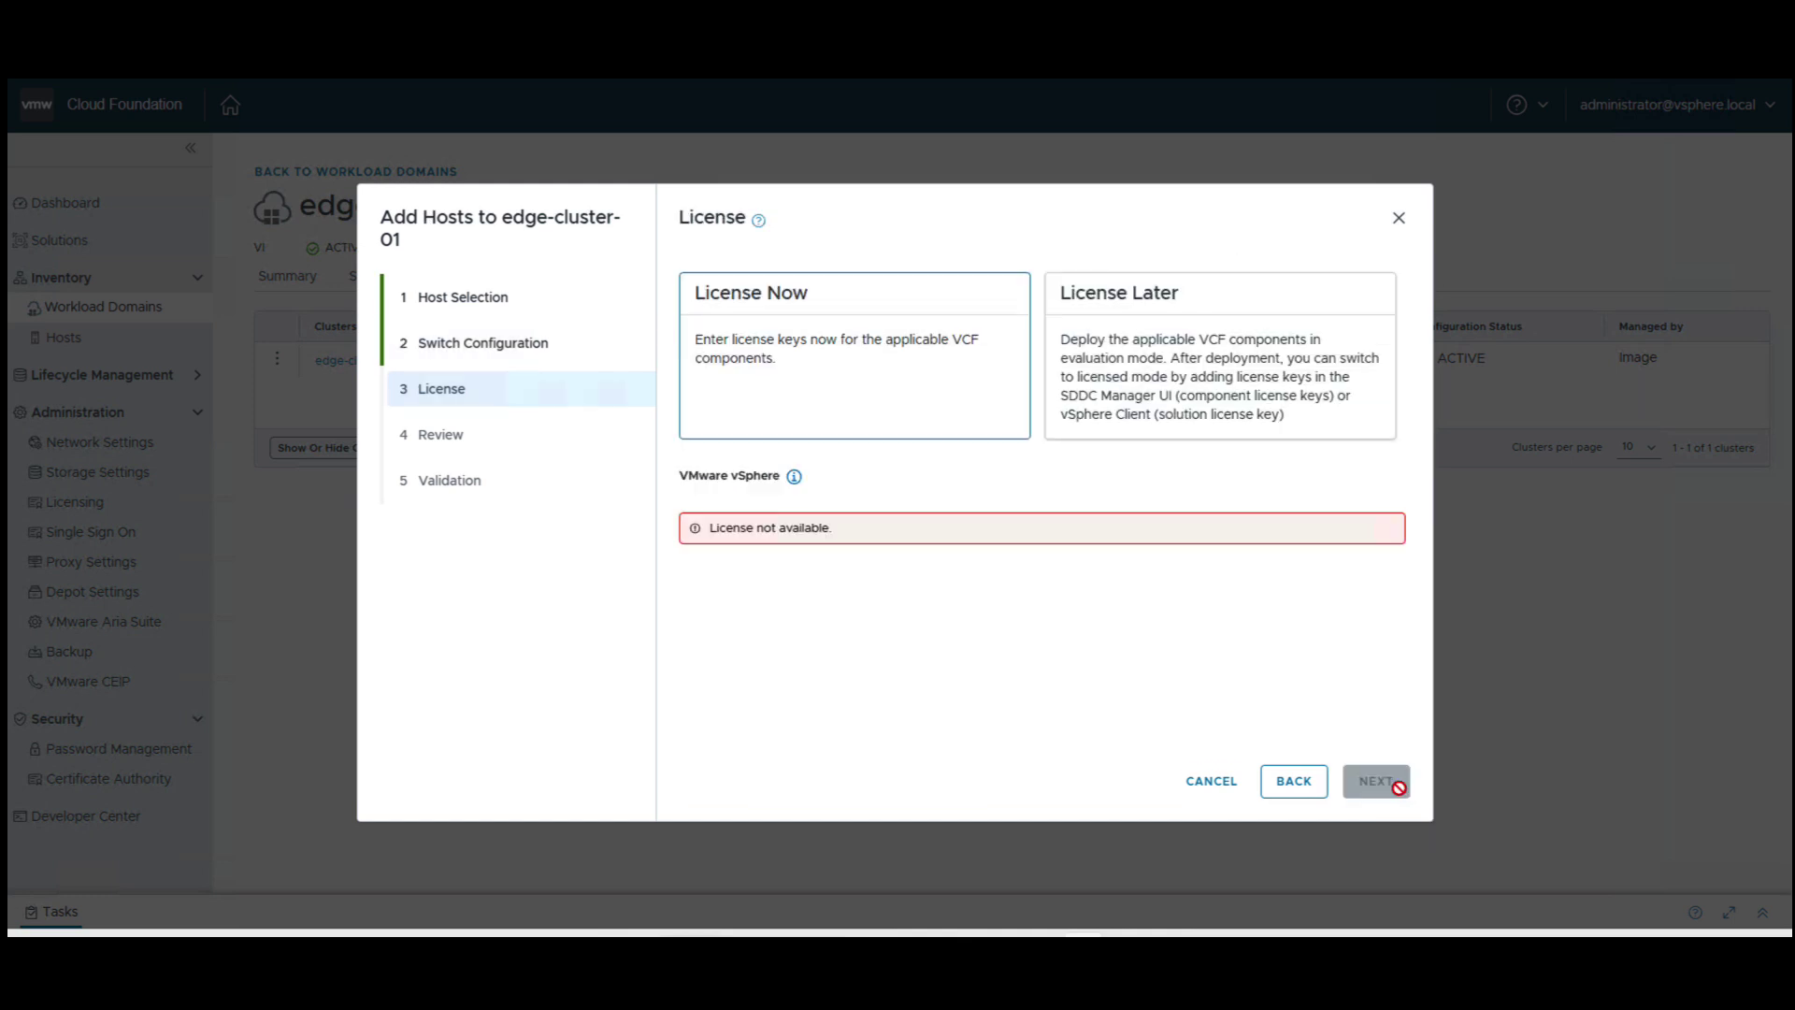
left_click(1371, 784)
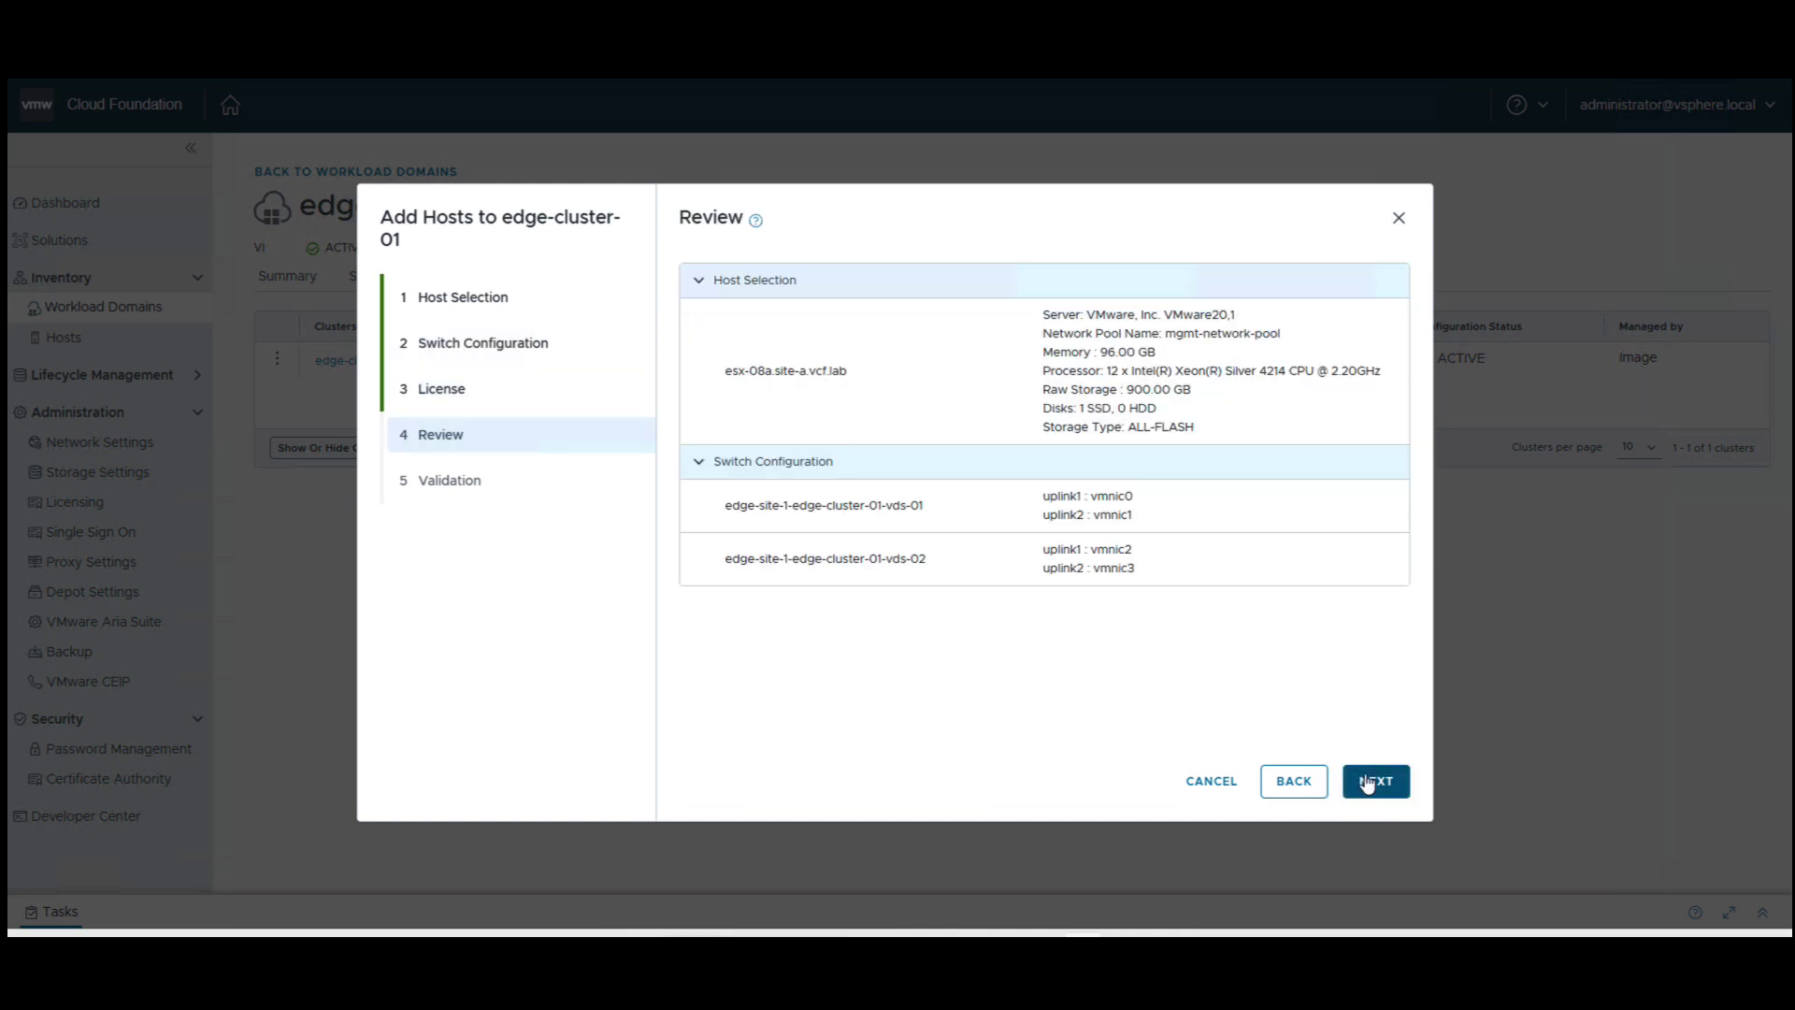
left_click(1371, 783)
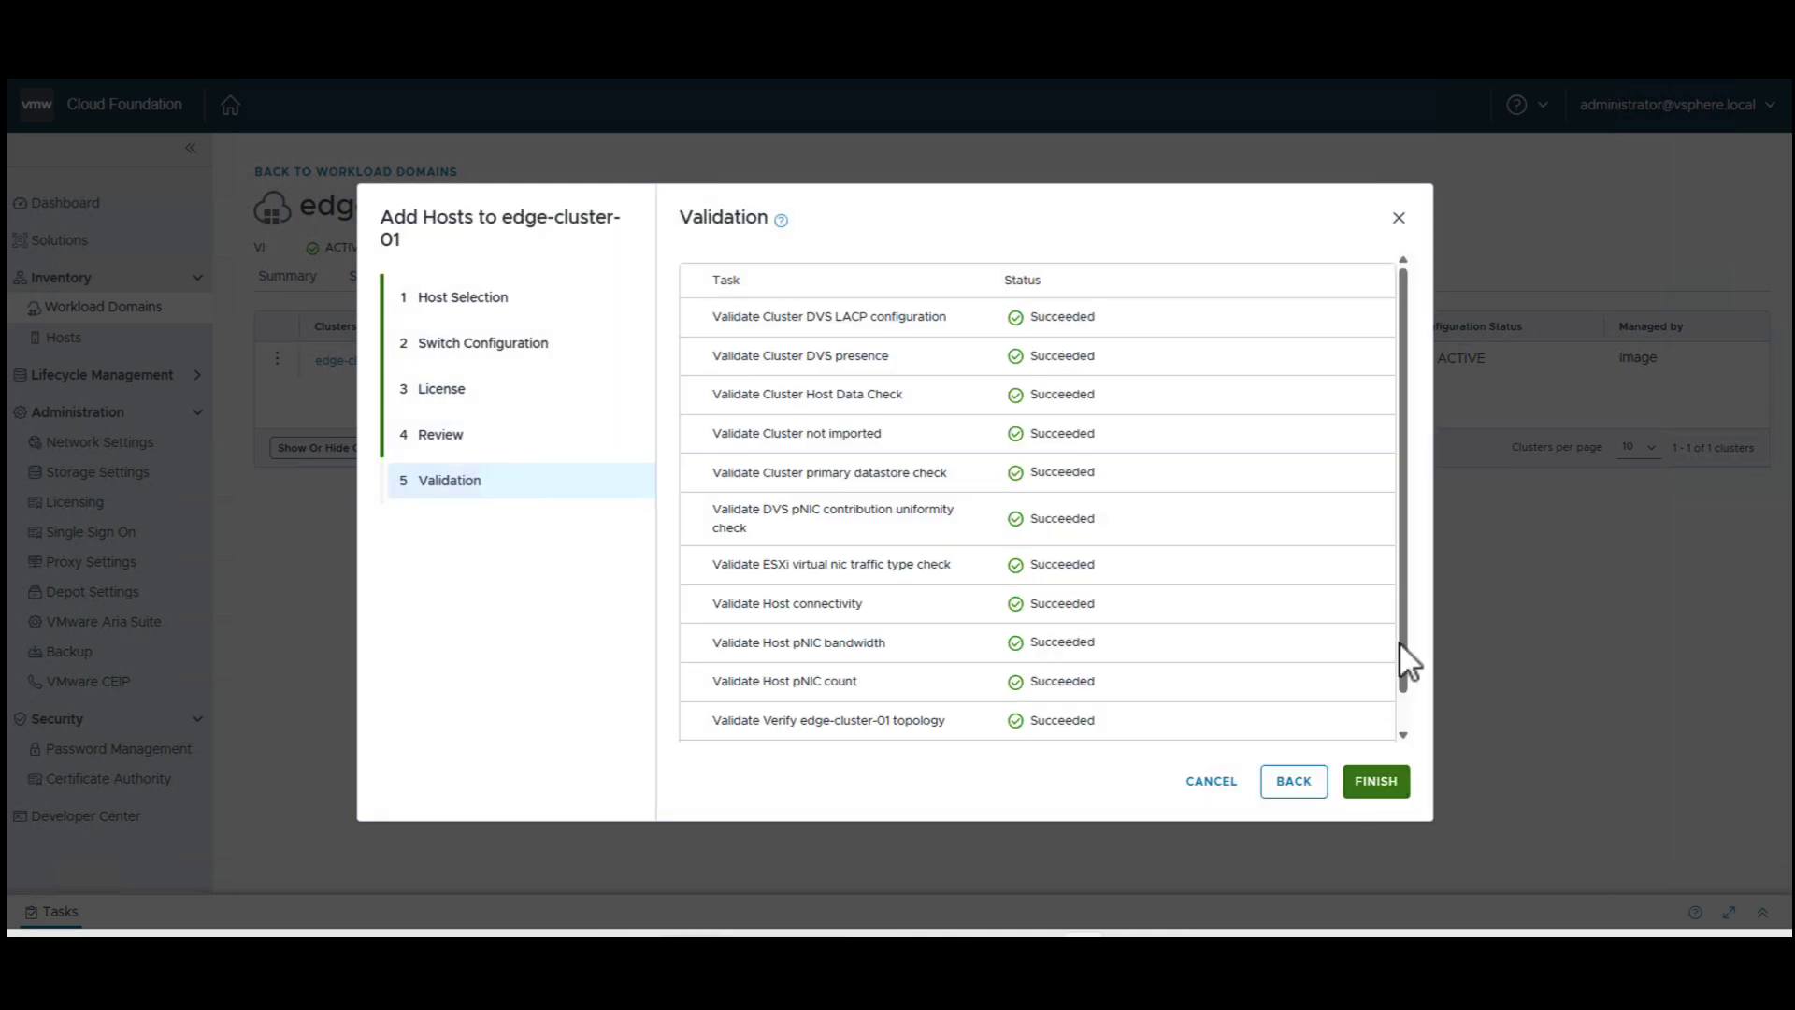
scroll(1400, 642, "down", 1)
left_click(1362, 781)
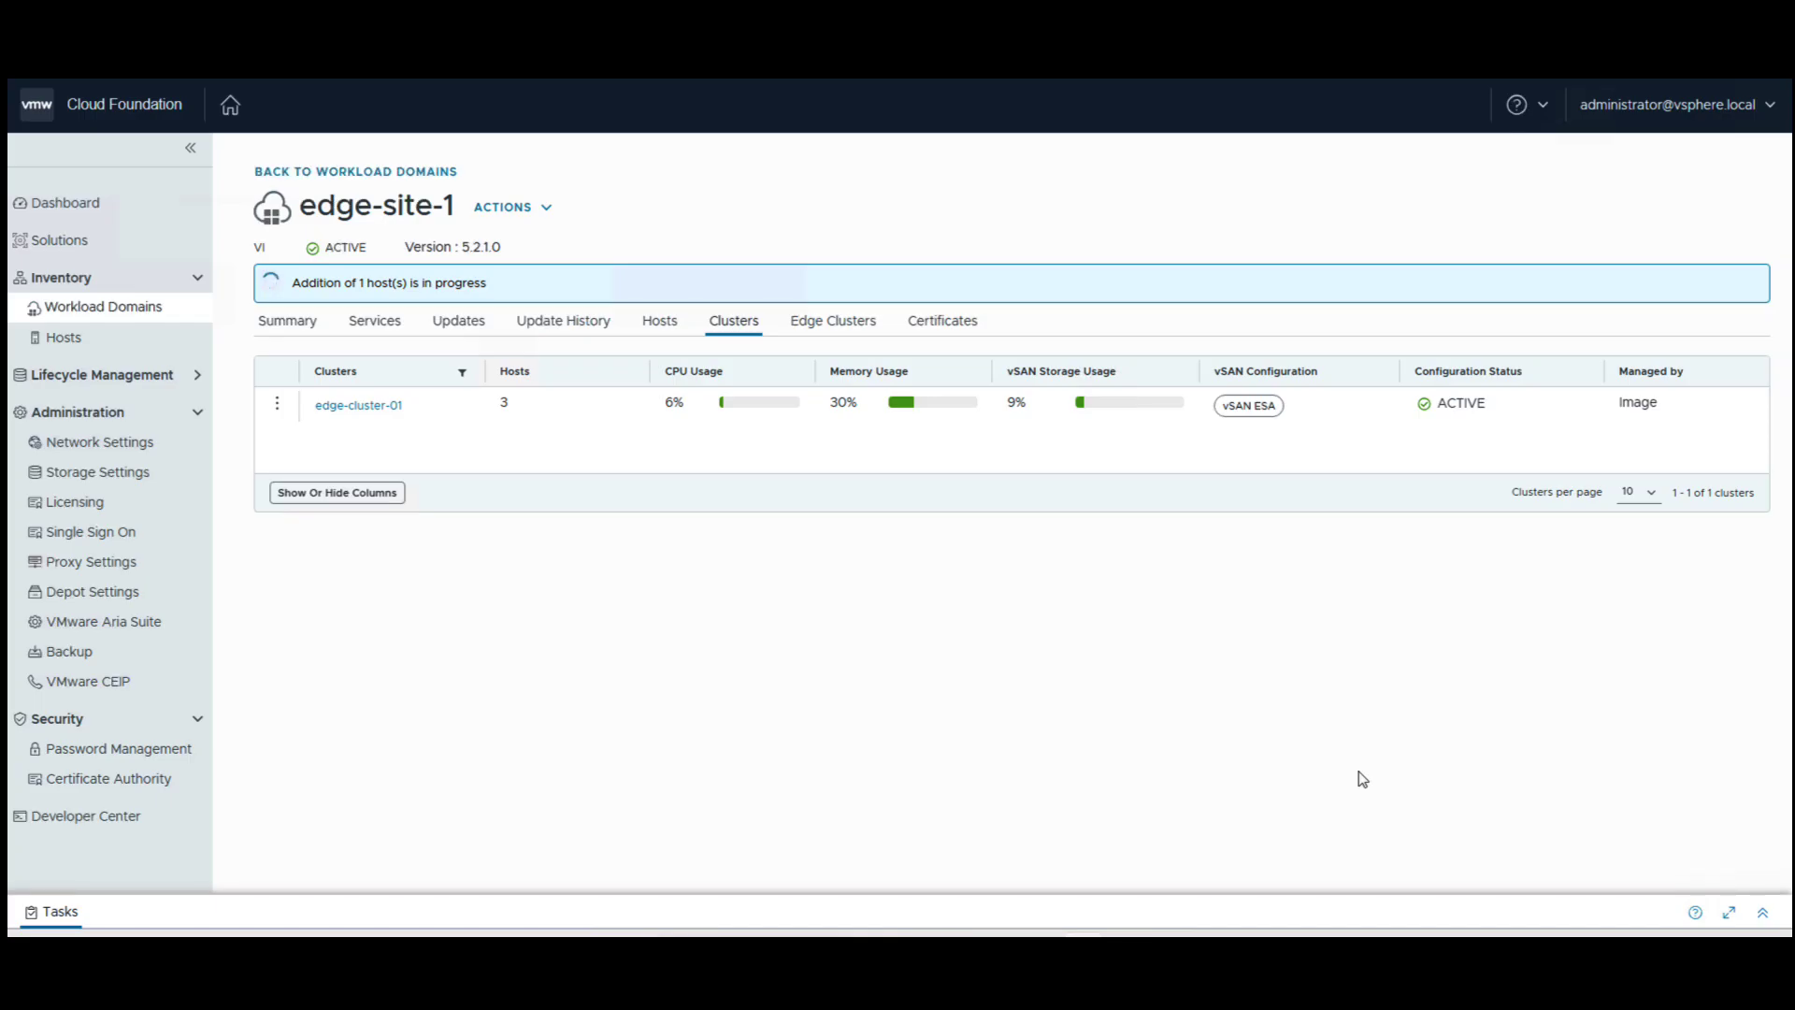
Check the host-addition task and view edge-cluster-01's hosts, including esx-08a.
left_click(1763, 912)
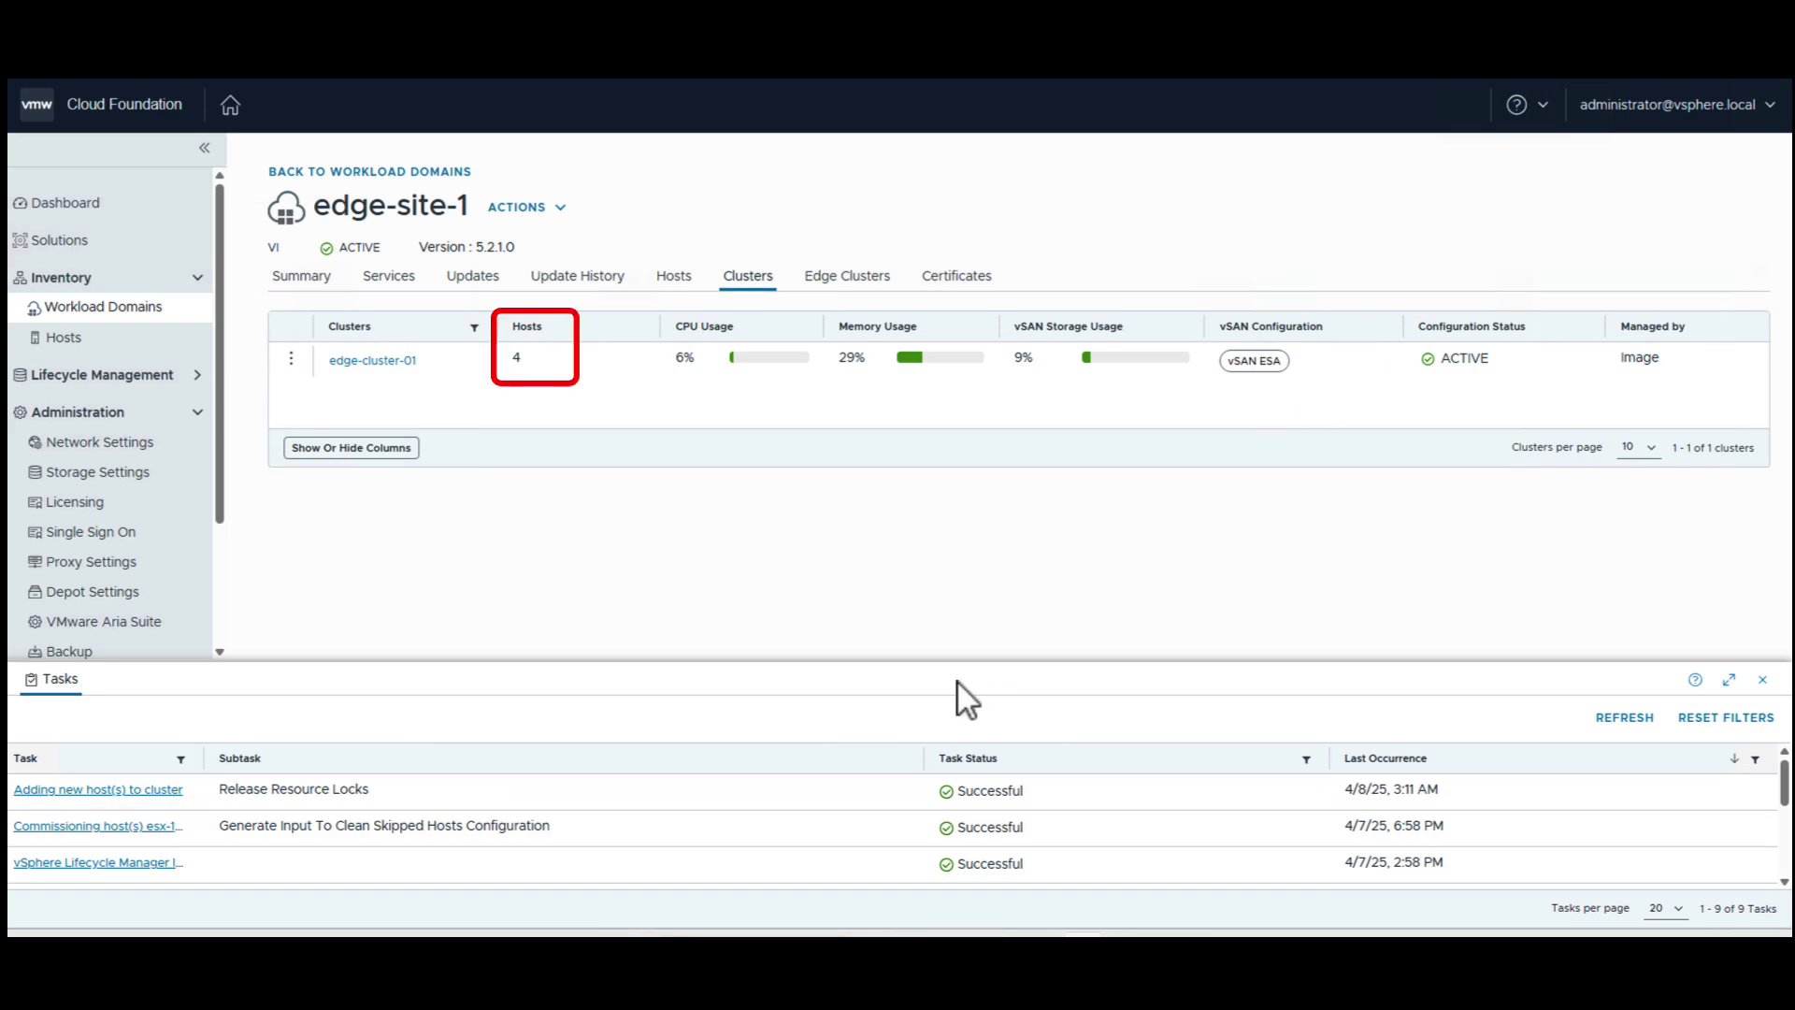
left_click(367, 360)
left_click(487, 316)
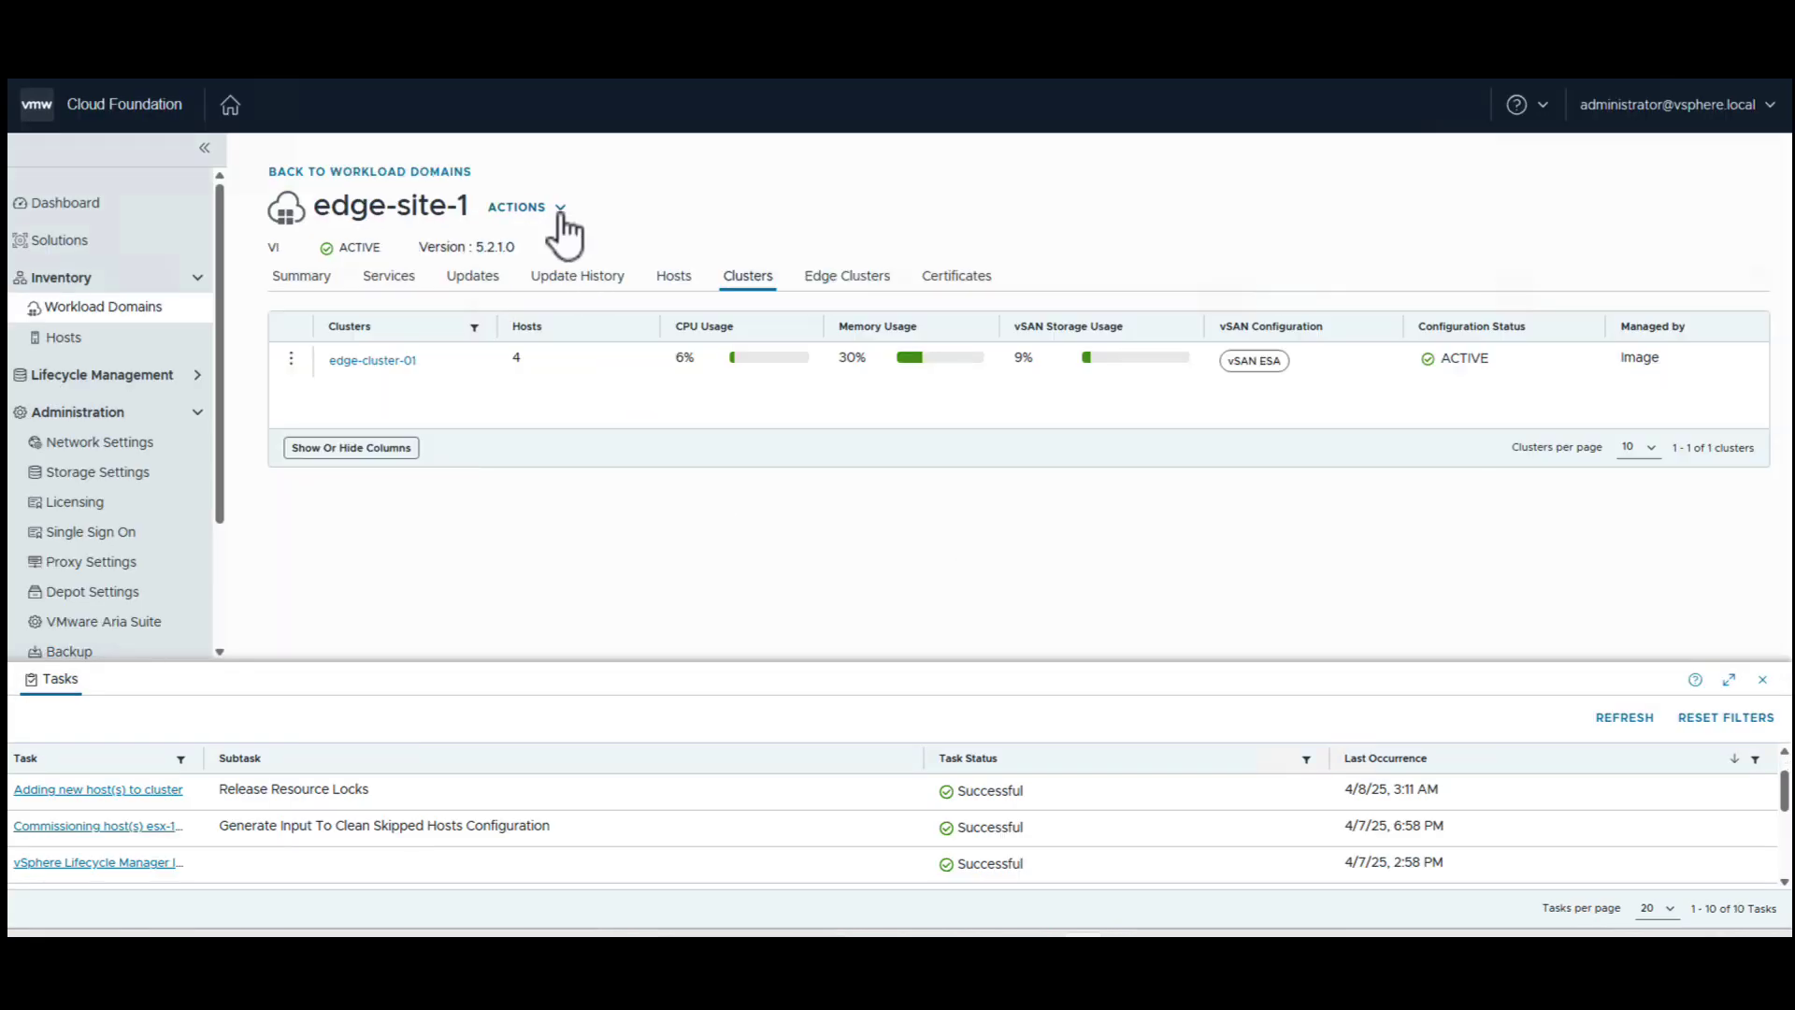
Start a vSAN cluster named edge-cluster-02 with the Management-Domain-ESXi-Personality image.
left_click(569, 217)
left_click(557, 251)
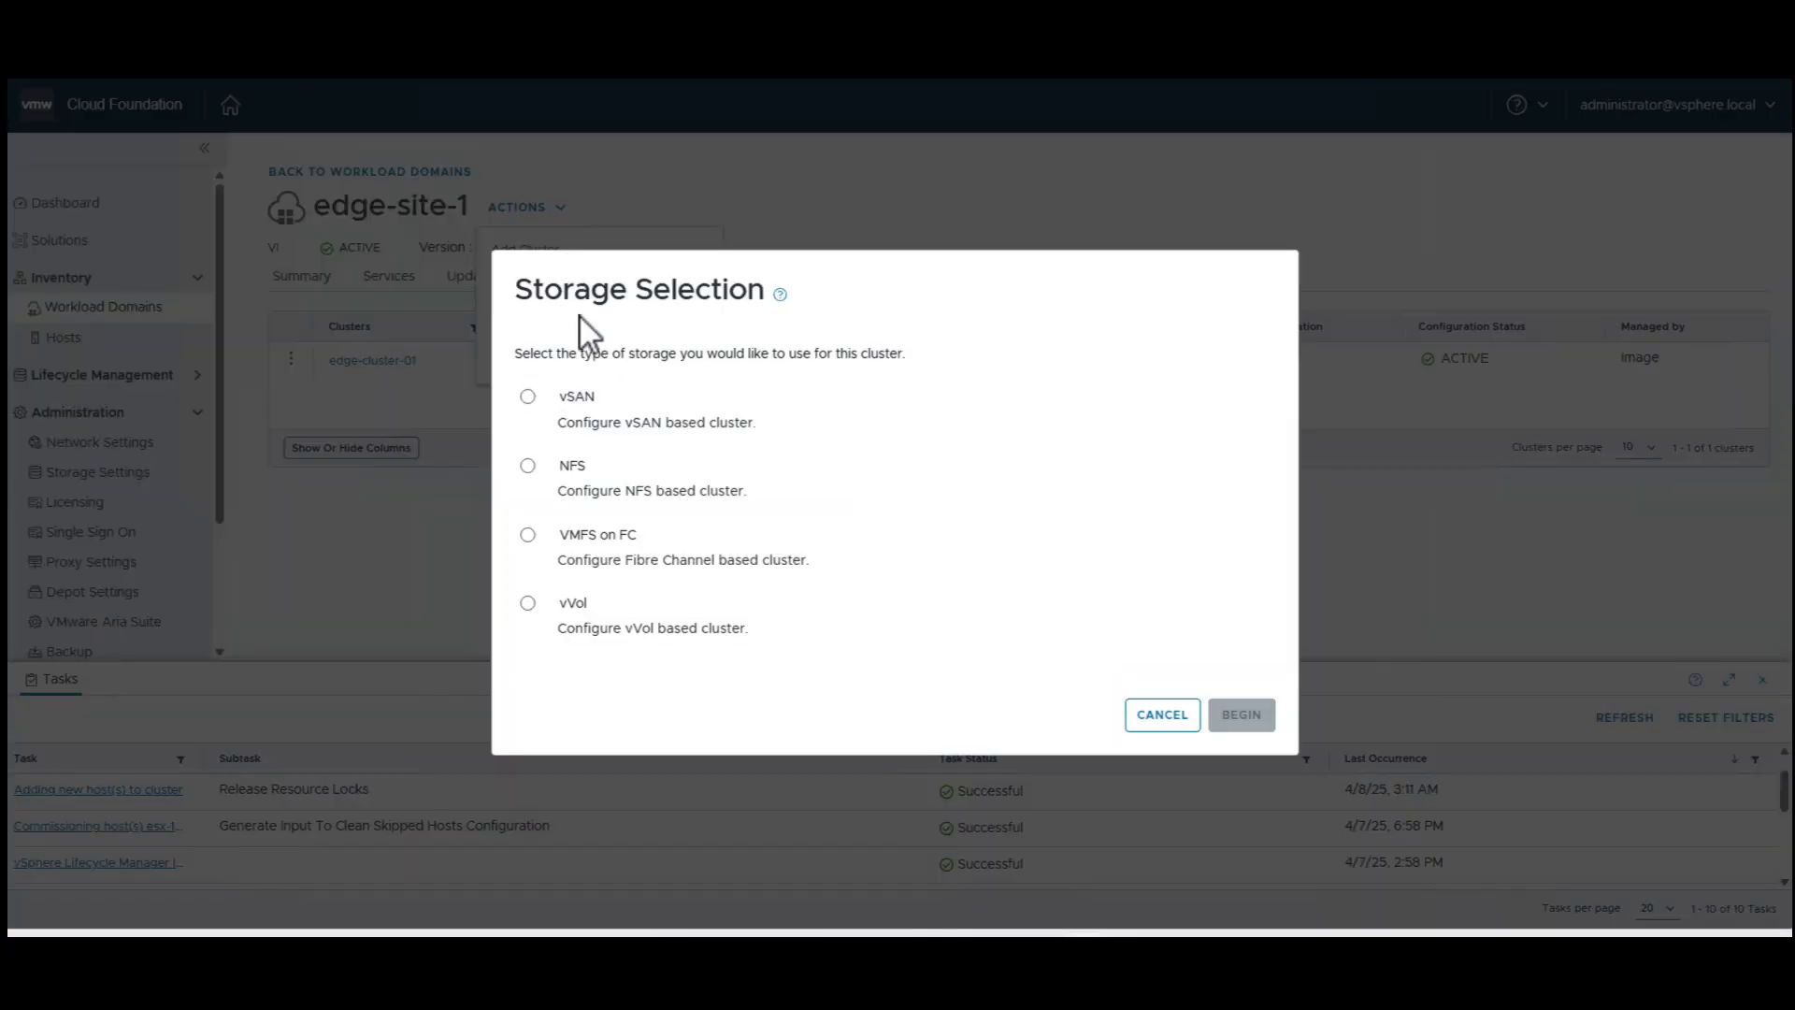
left_click(527, 396)
left_click(1233, 764)
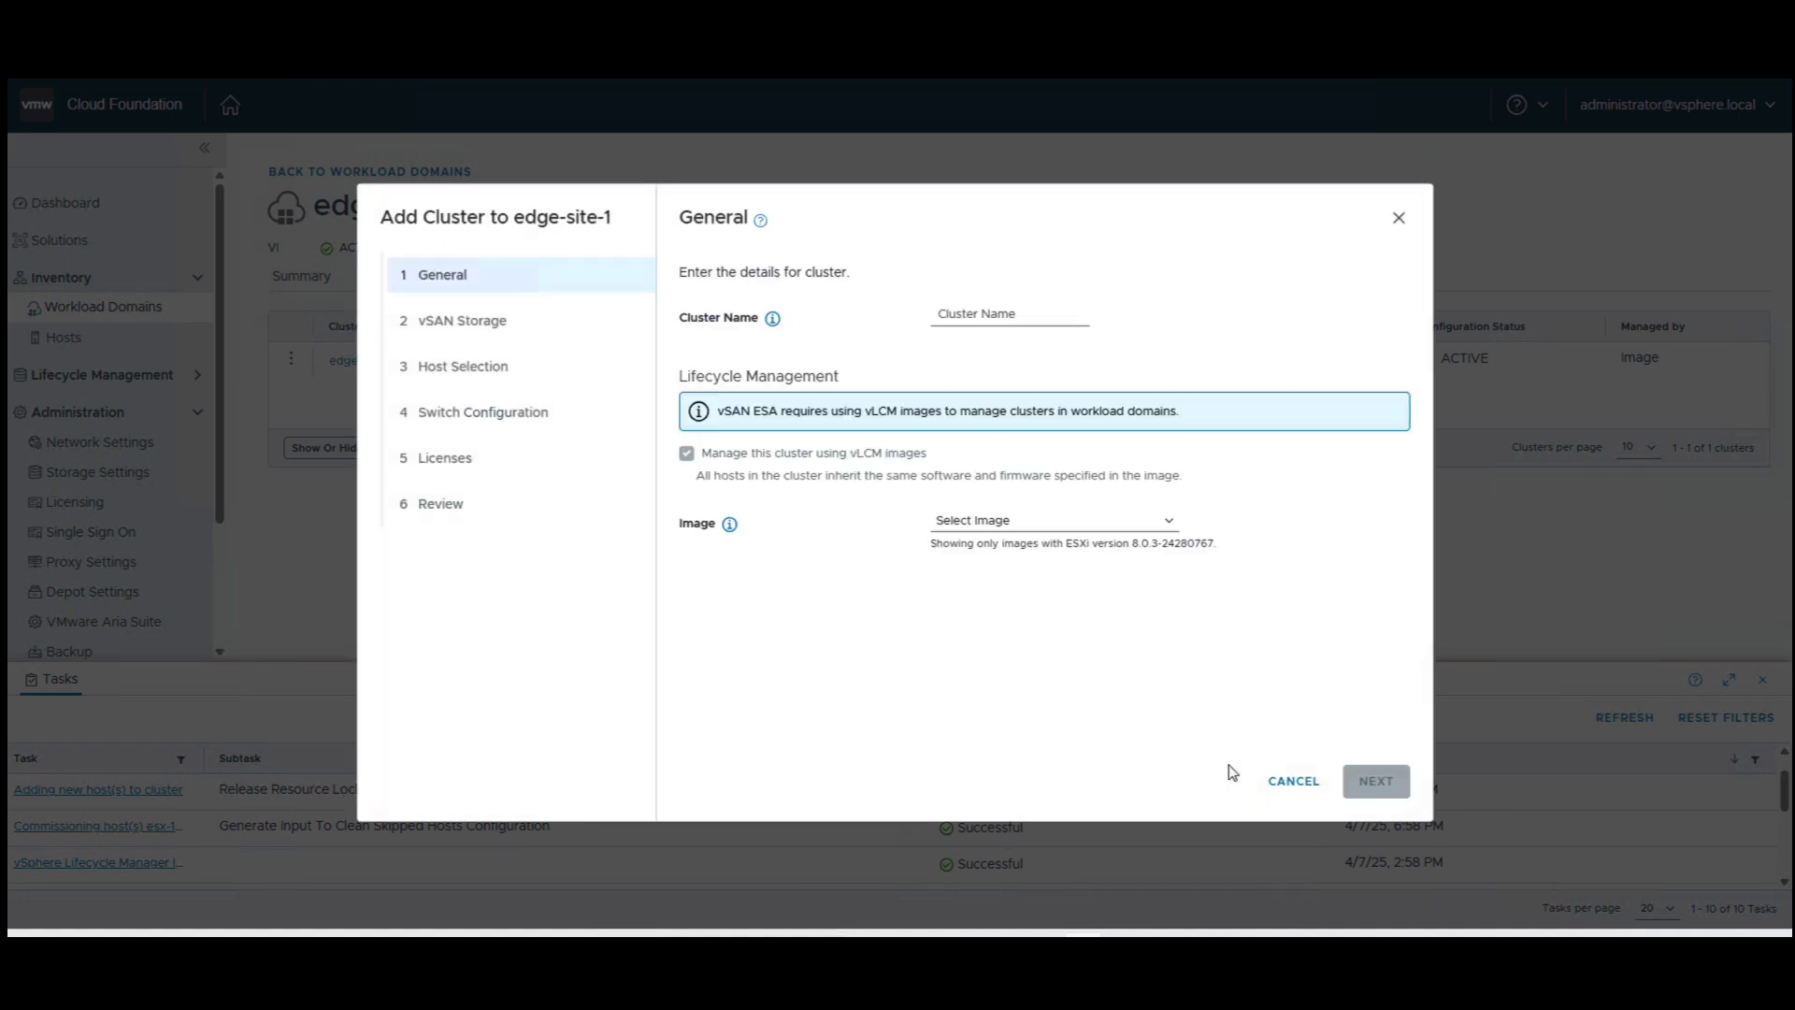
left_click(982, 314)
type("edge-cluster-02")
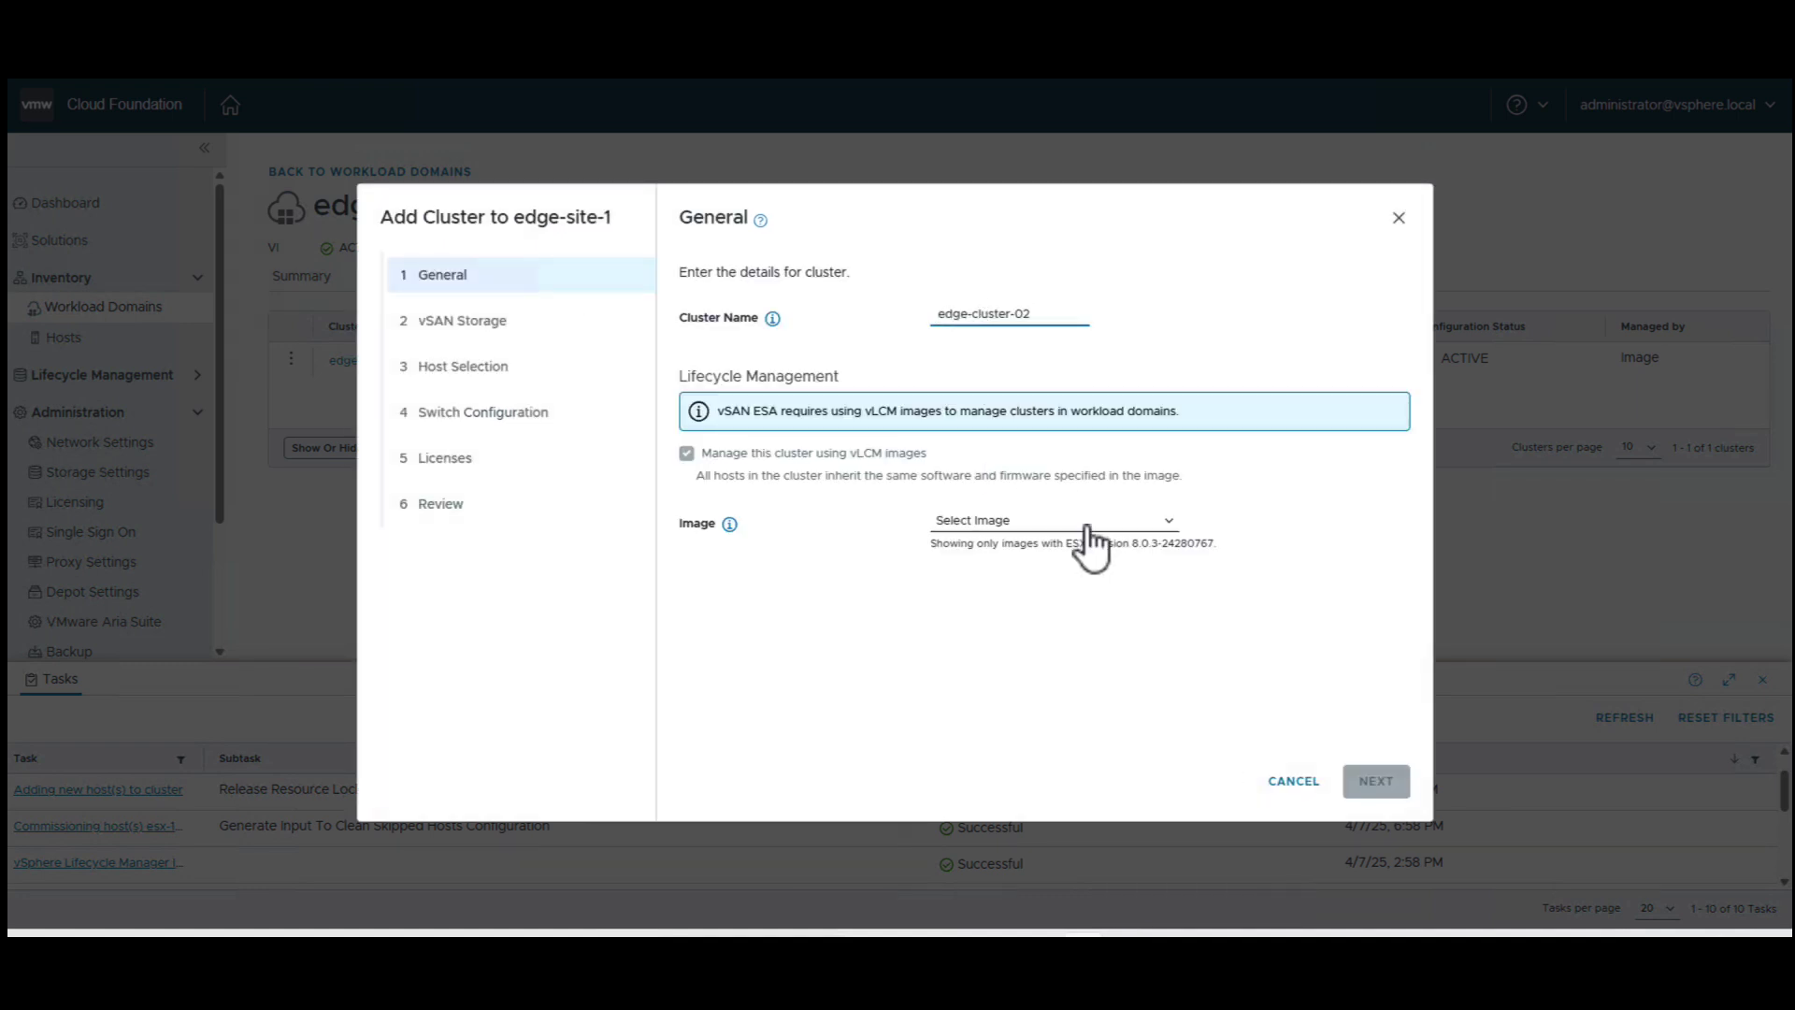
left_click(1075, 521)
left_click(1042, 572)
Keep vSAN storage defaults and select all three available hosts.
left_click(1376, 783)
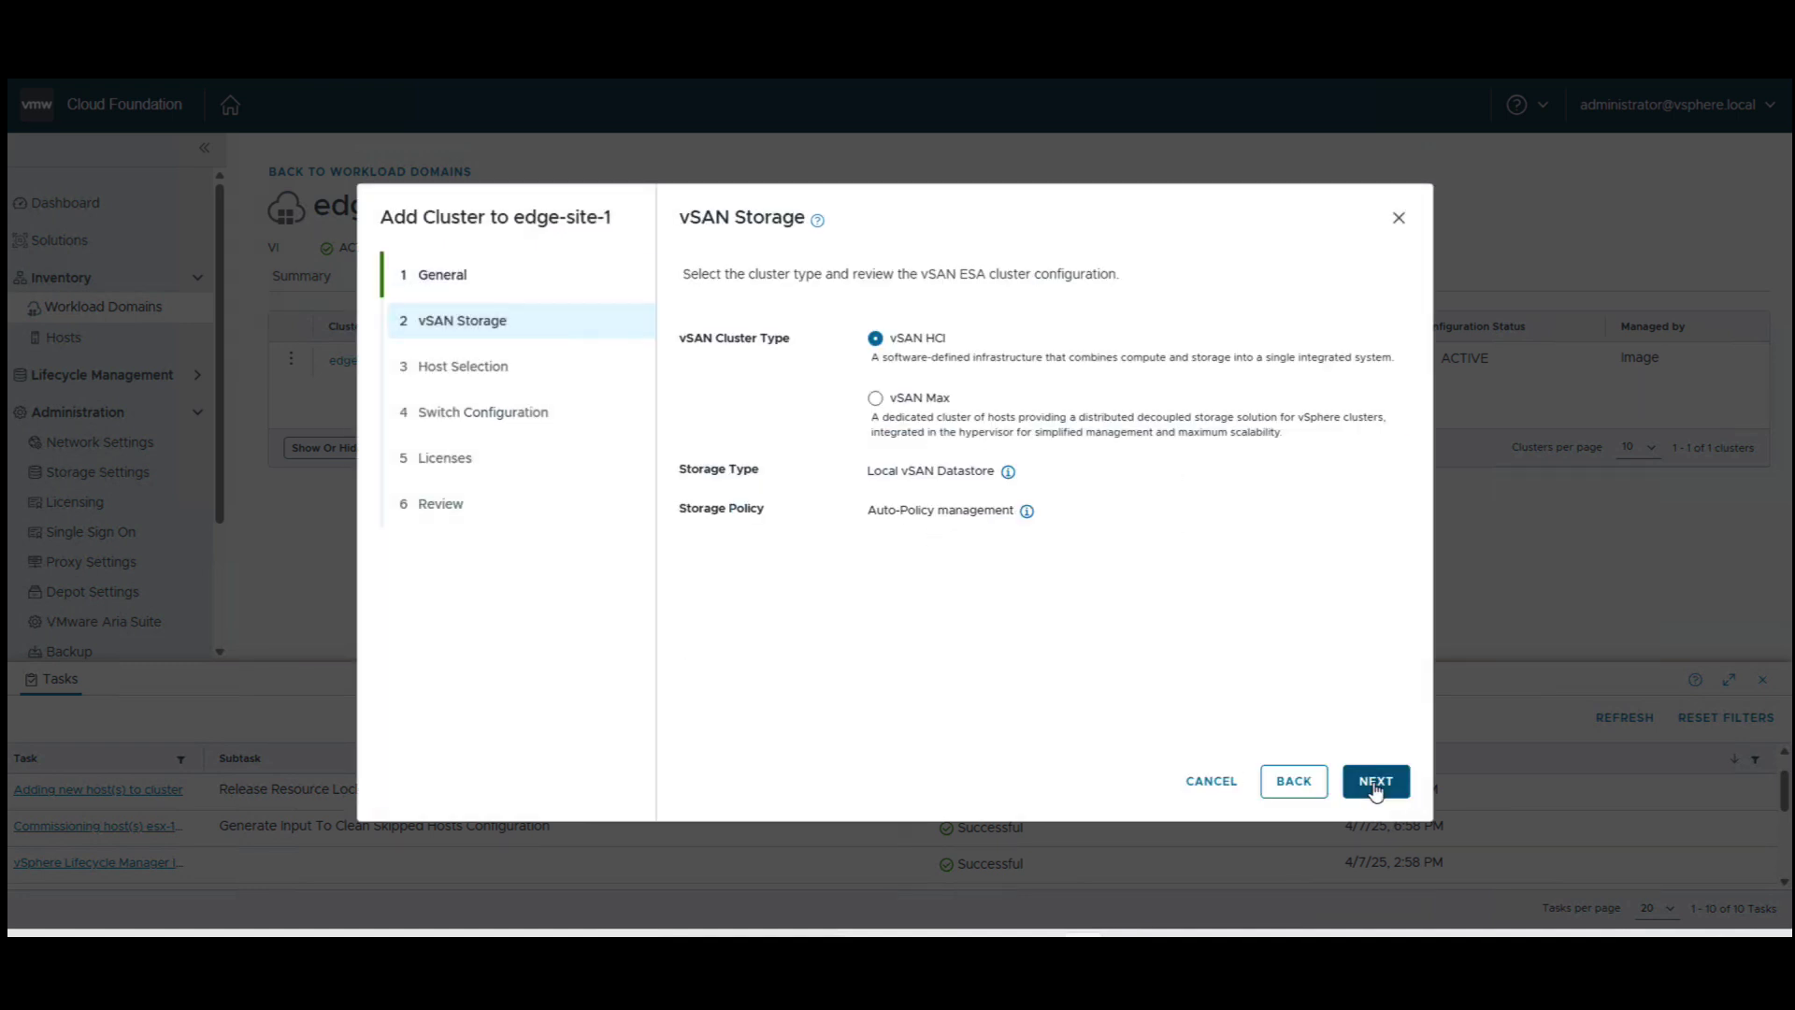
left_click(1372, 782)
left_click(702, 549)
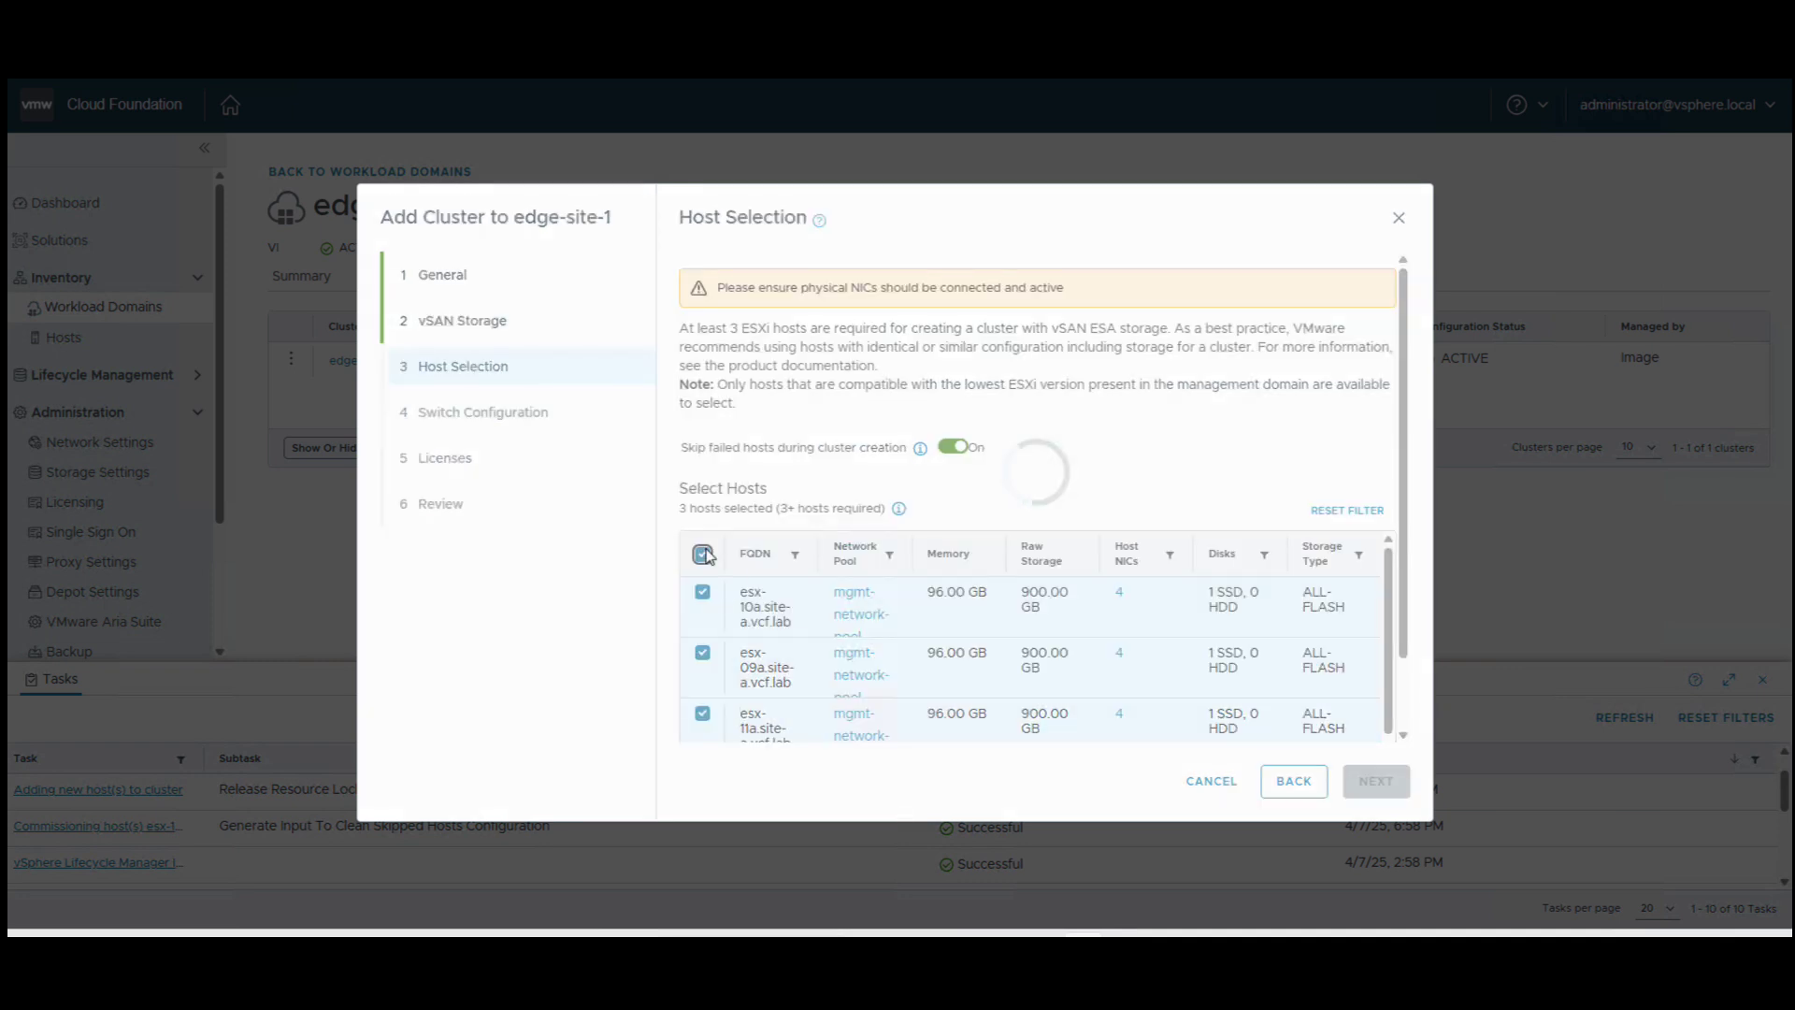
scroll(1064, 589, "down", 1)
scroll(1406, 602, "down", 3)
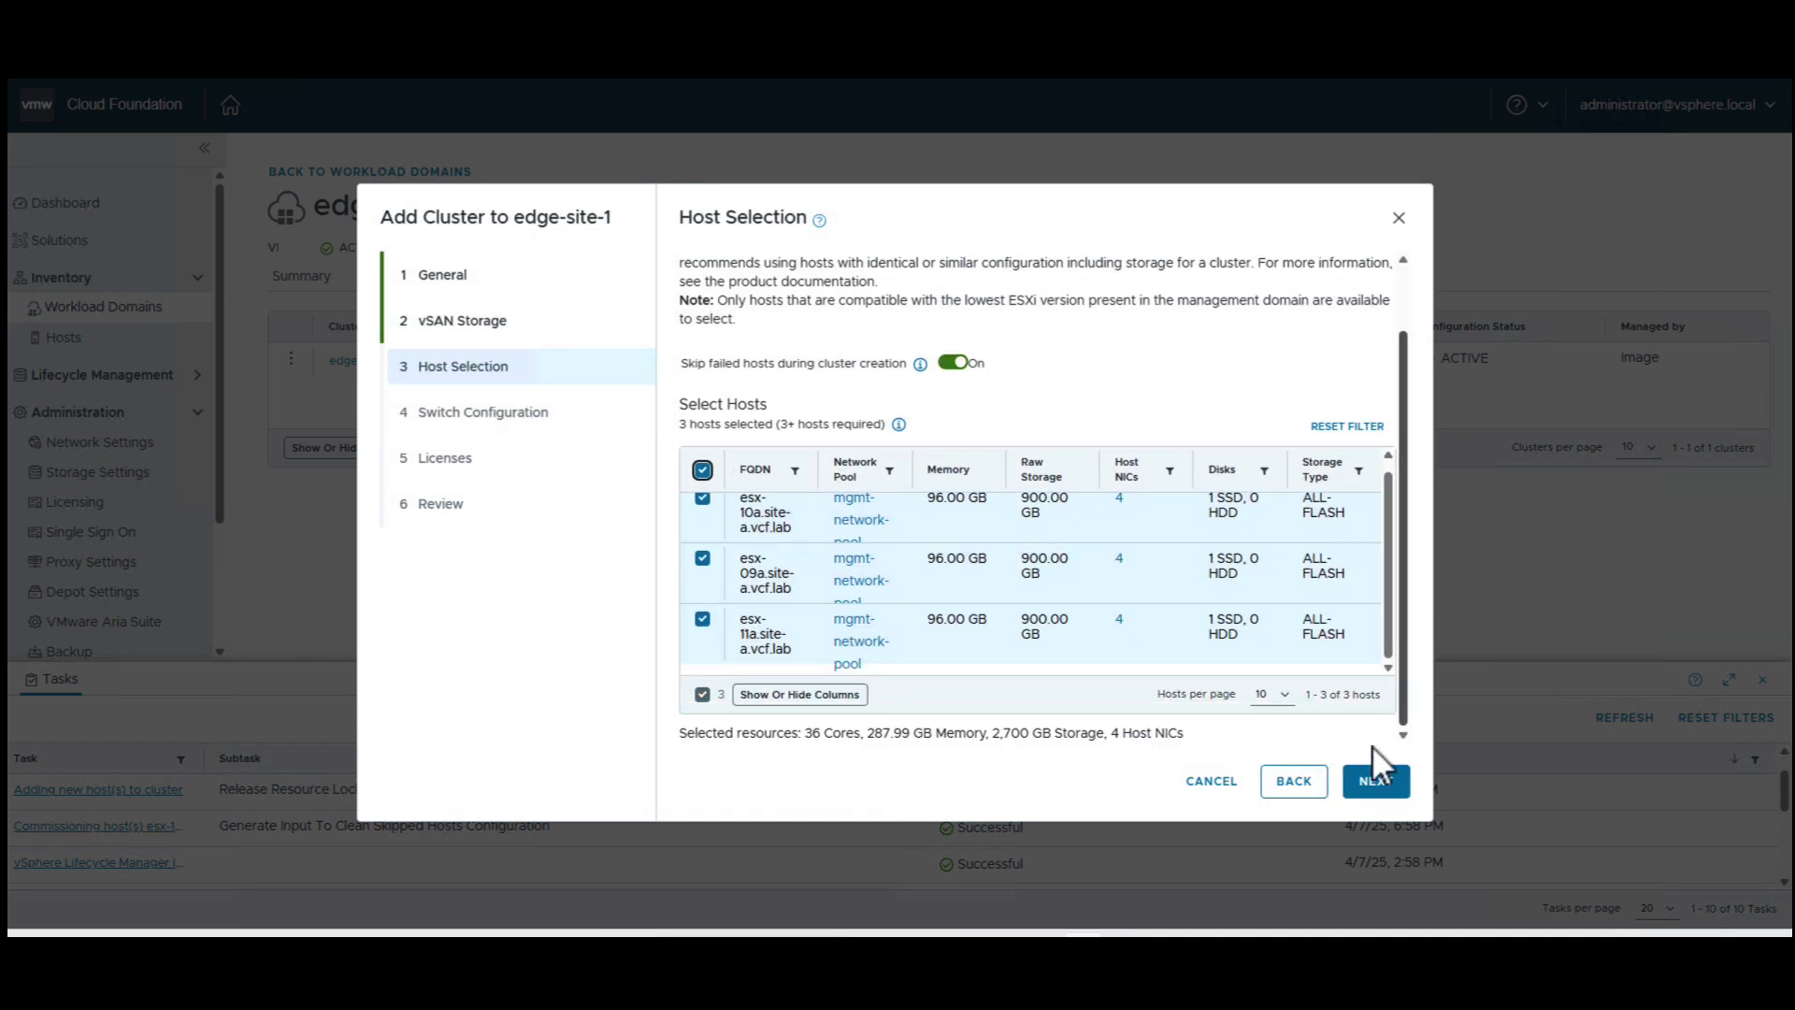
left_click(1367, 781)
Use the Storage Traffic Separation switch profile with overlay VLAN ID 14.
left_click(982, 718)
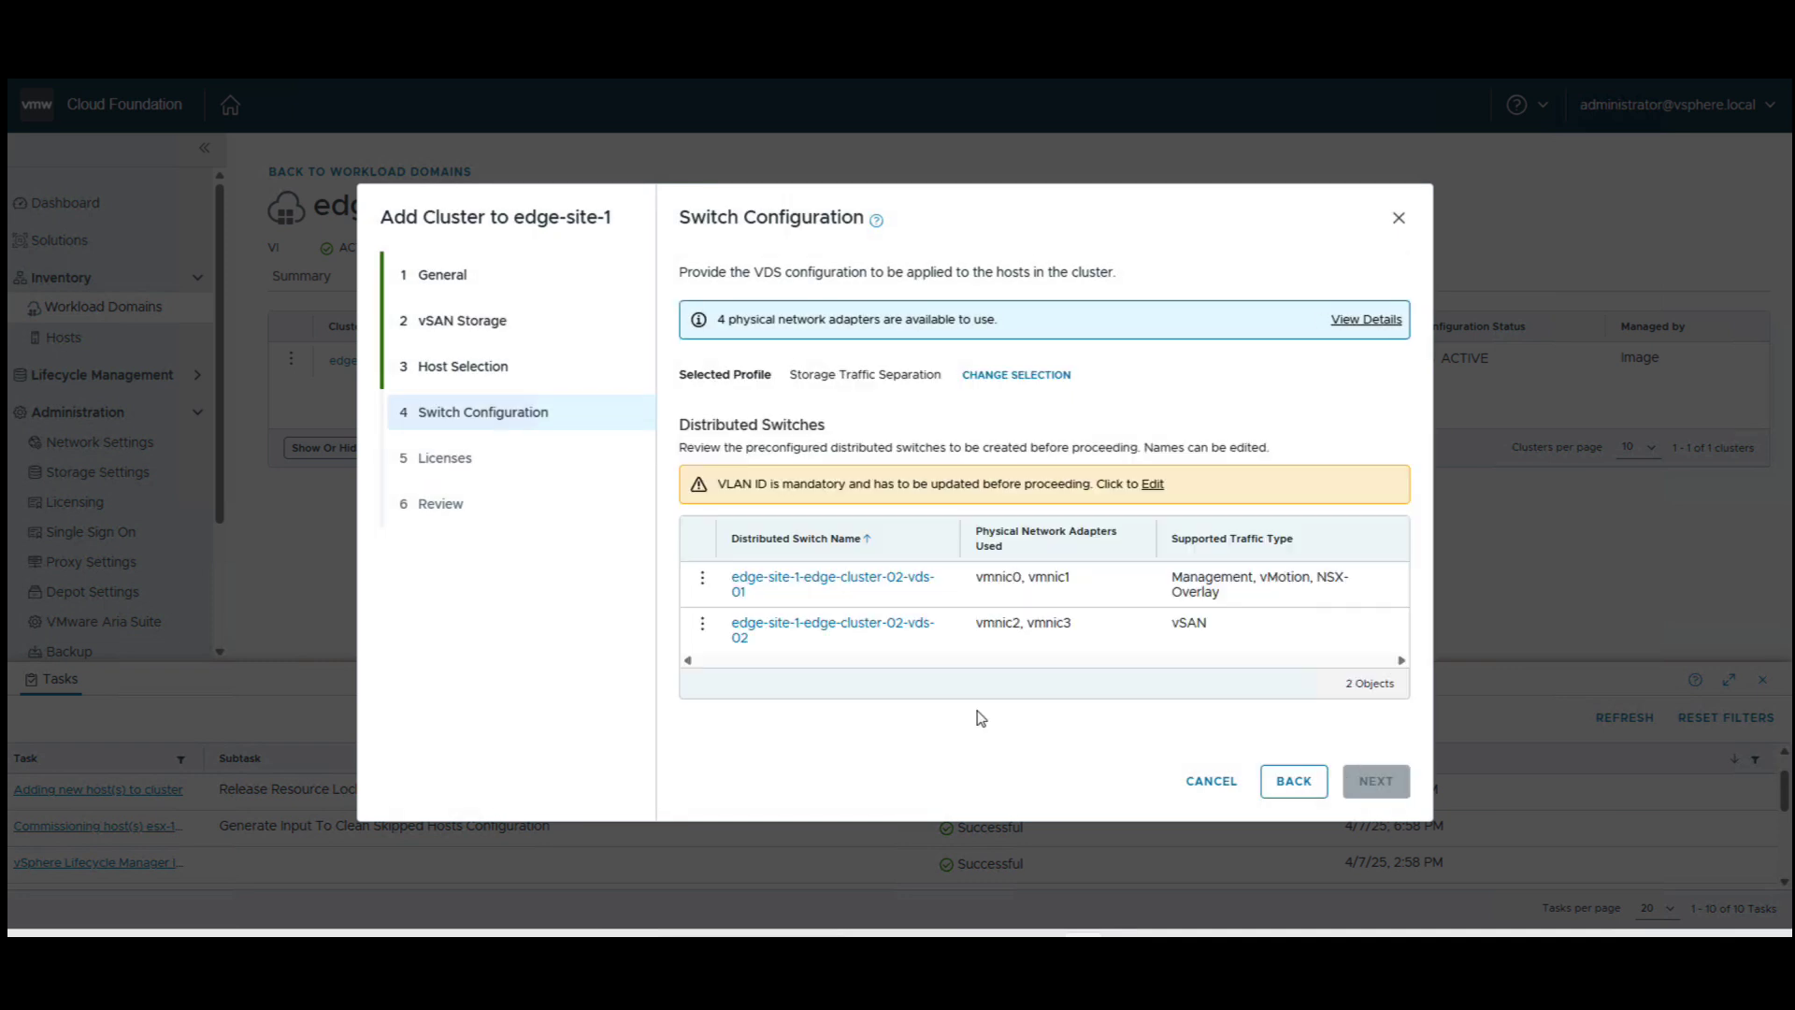
left_click(1152, 484)
scroll(1159, 489, "down", 10)
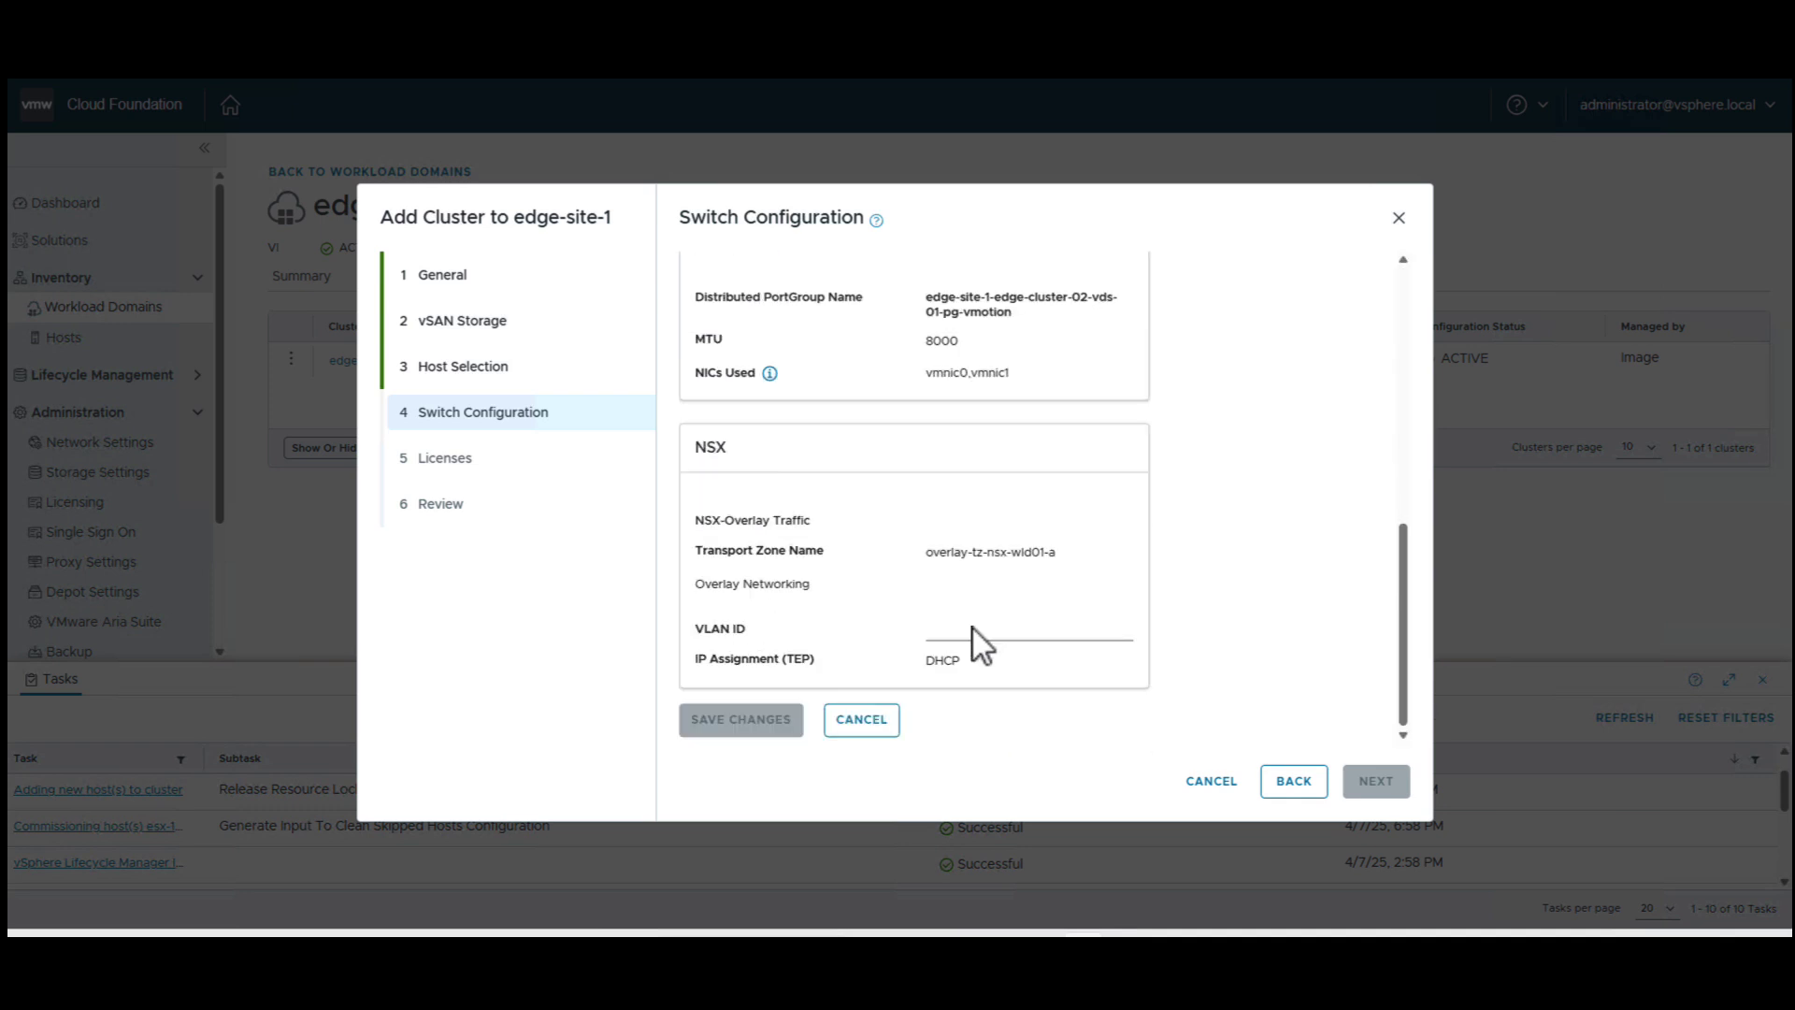
left_click(973, 629)
left_click(1028, 671)
left_click(757, 722)
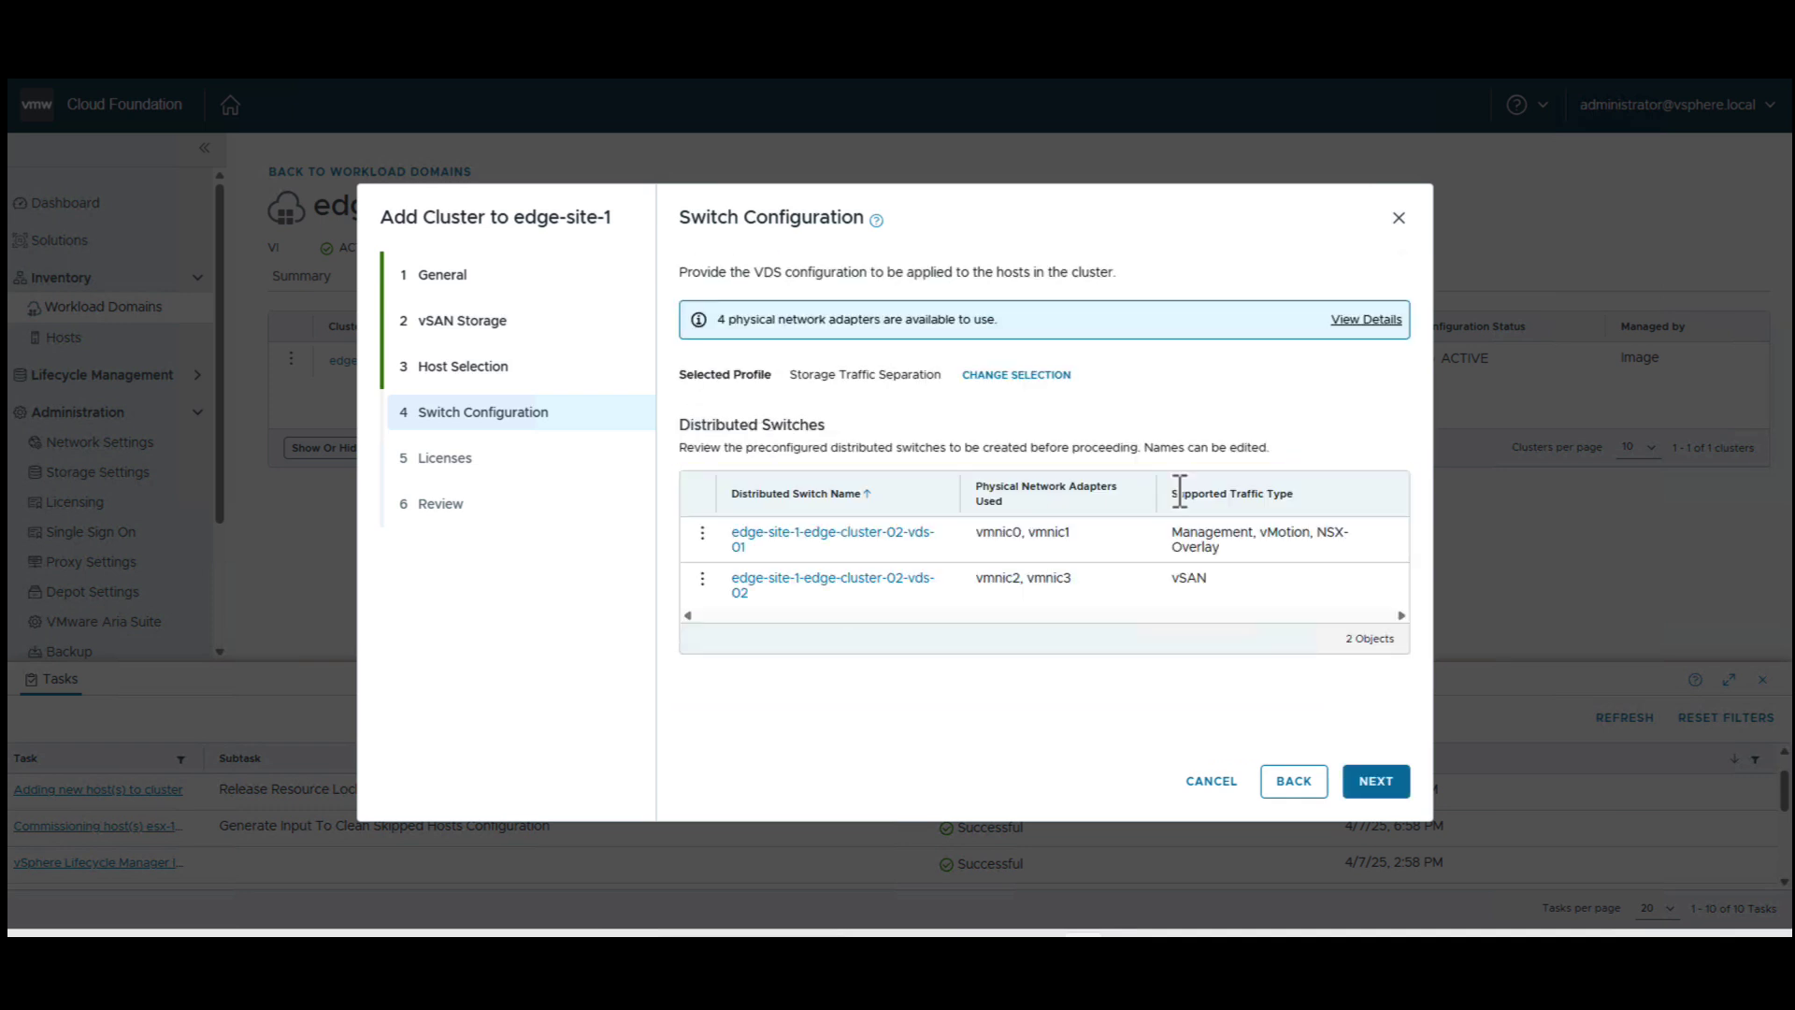
Defer licensing until later and go on to the review page.
left_click(1367, 790)
left_click(1213, 439)
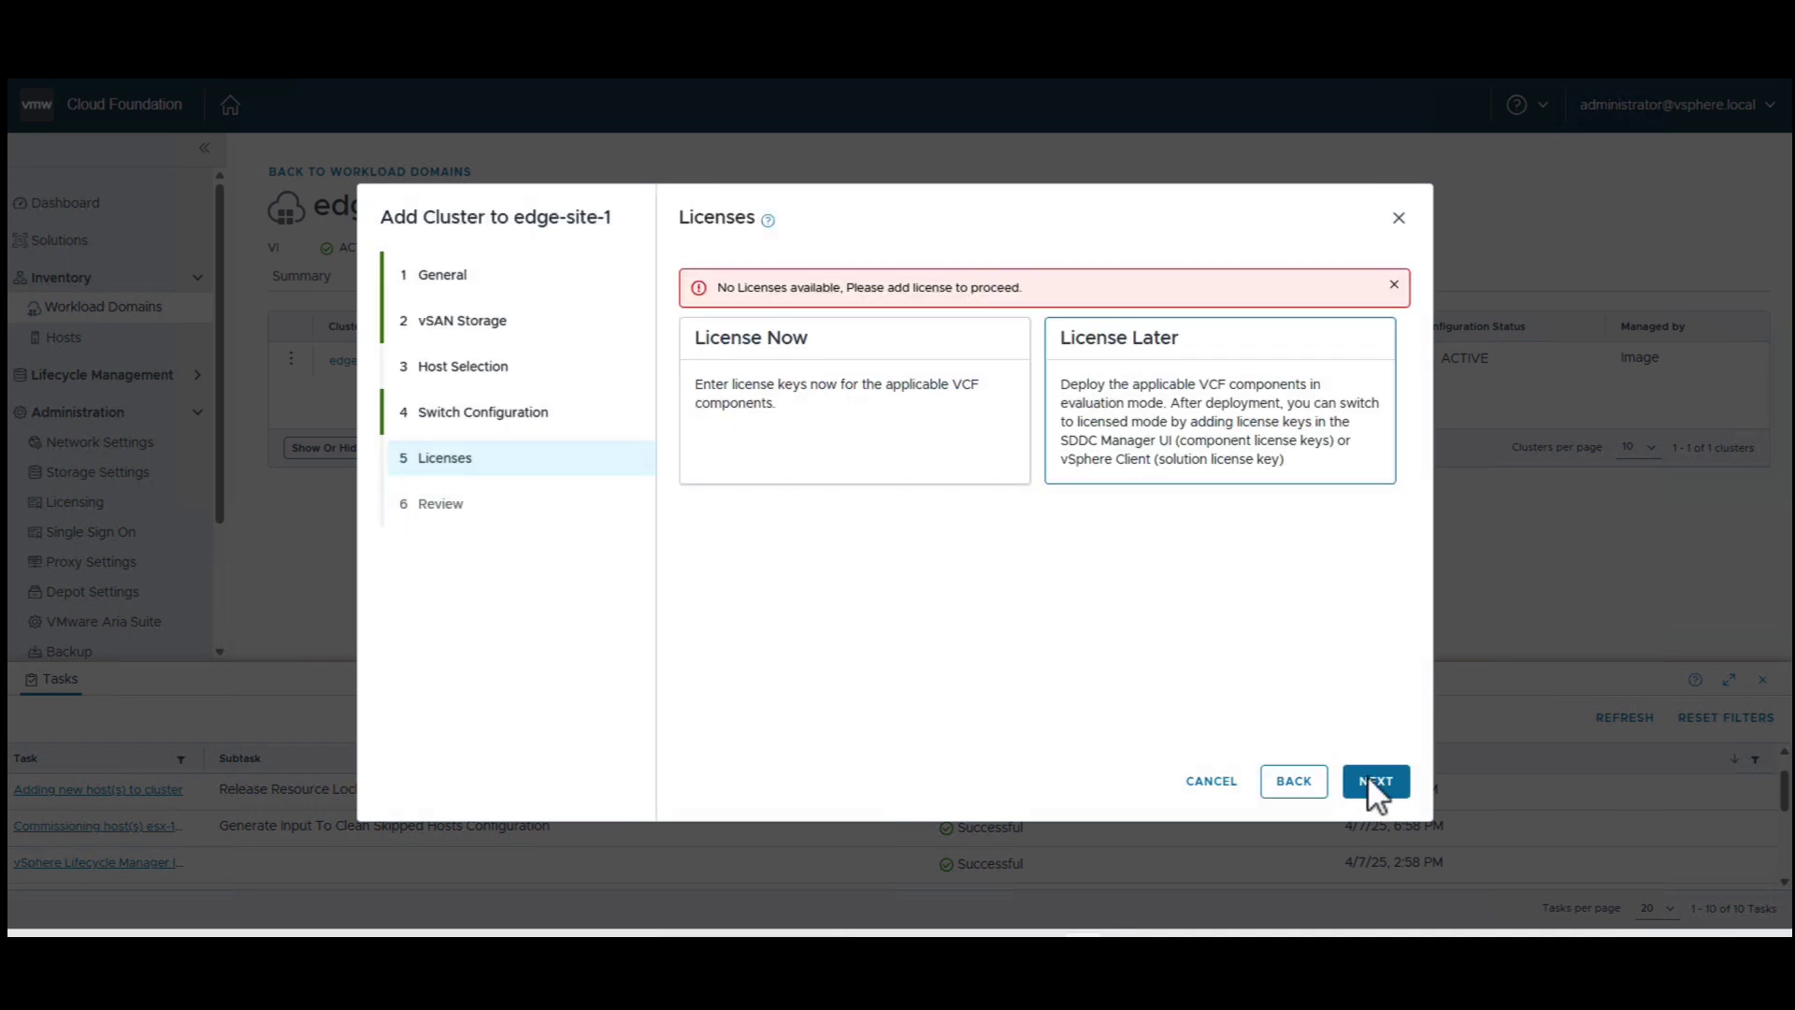
left_click(1378, 792)
left_click_drag(1410, 521, 1403, 773)
Finish the wizard to create edge-cluster-02.
left_click(1374, 782)
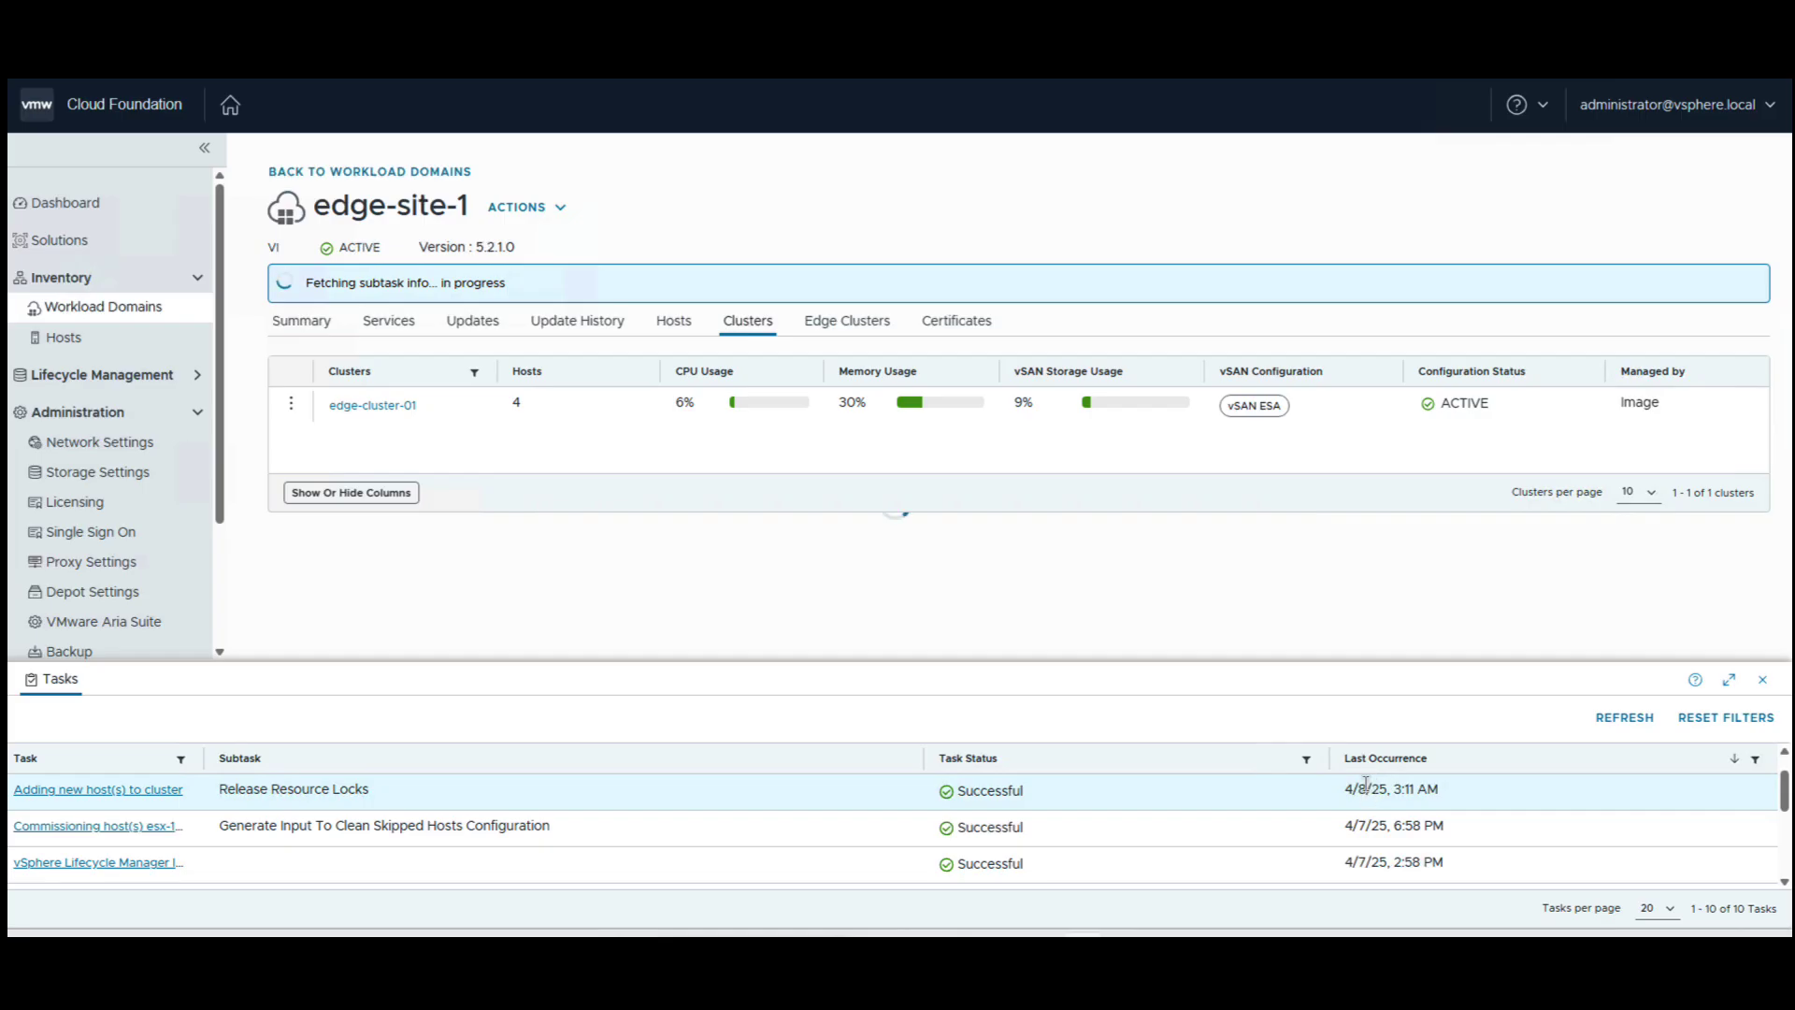